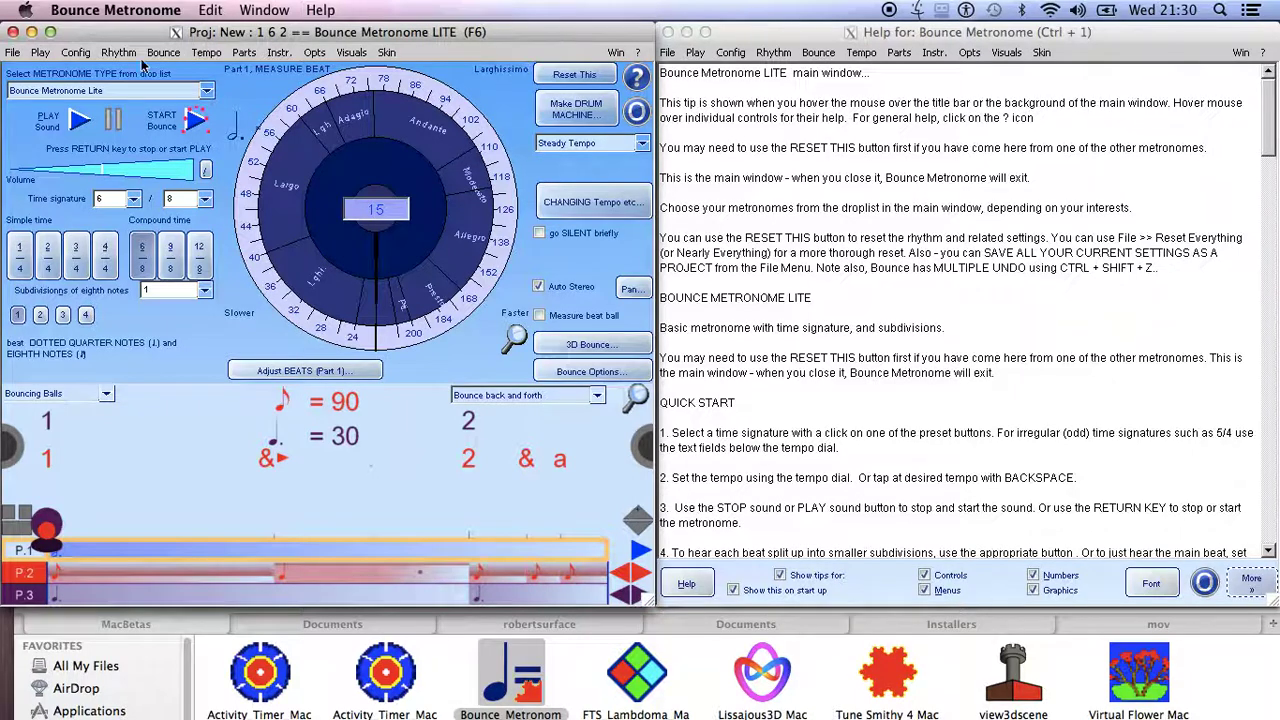
Open the Config menu in the main Bounce Metronome window.
left_click(75, 53)
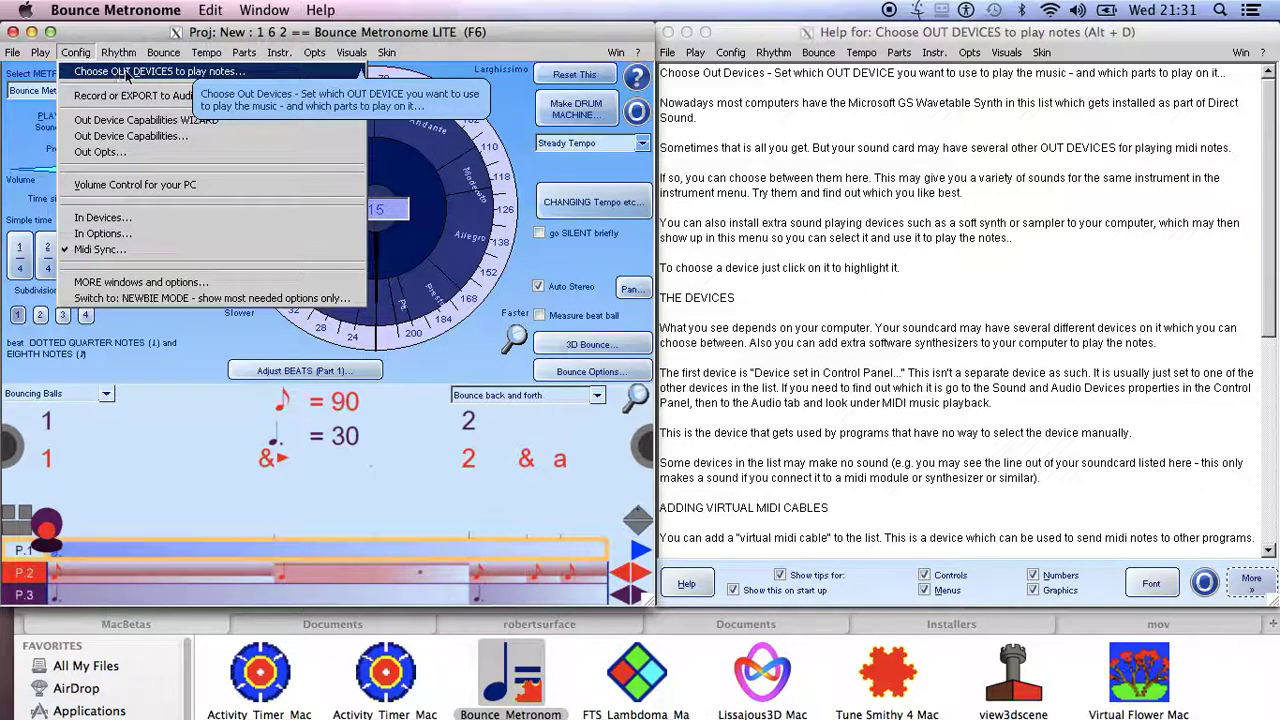
Open the Choose OUT DEVICES window and select Out as the single MIDI output device.
left_click(127, 75)
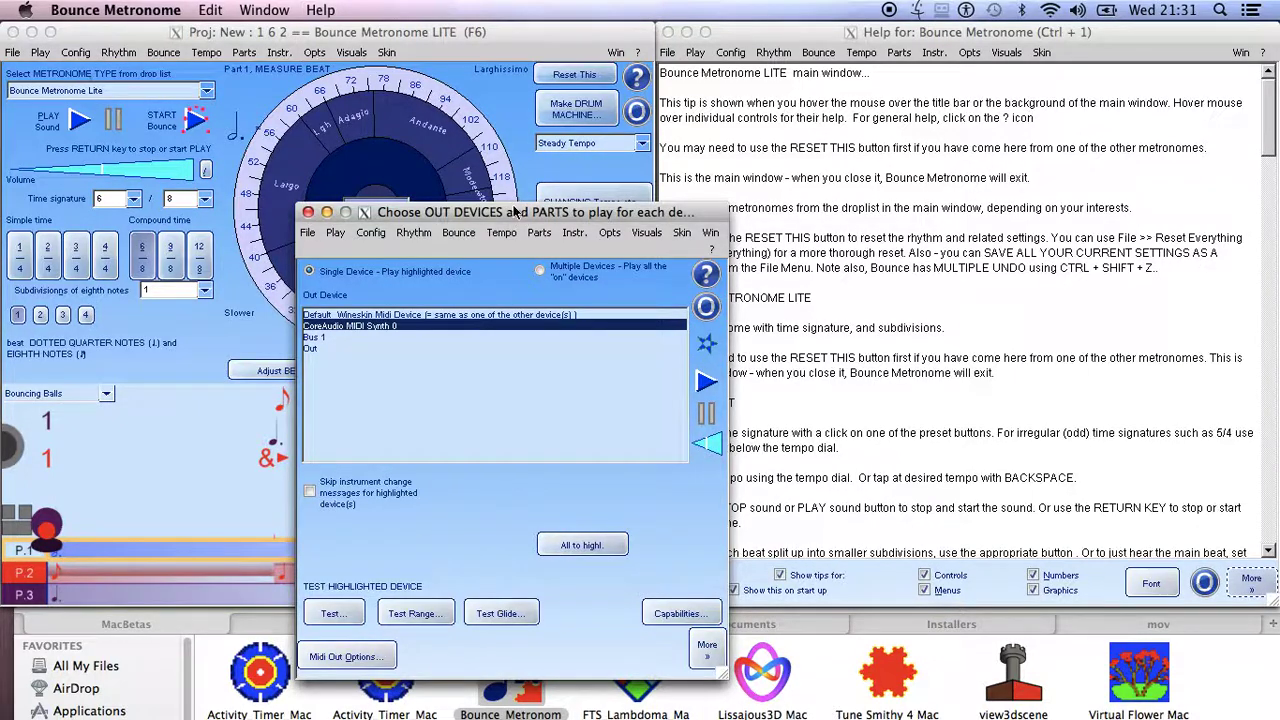
left_click_drag(514, 212, 601, 175)
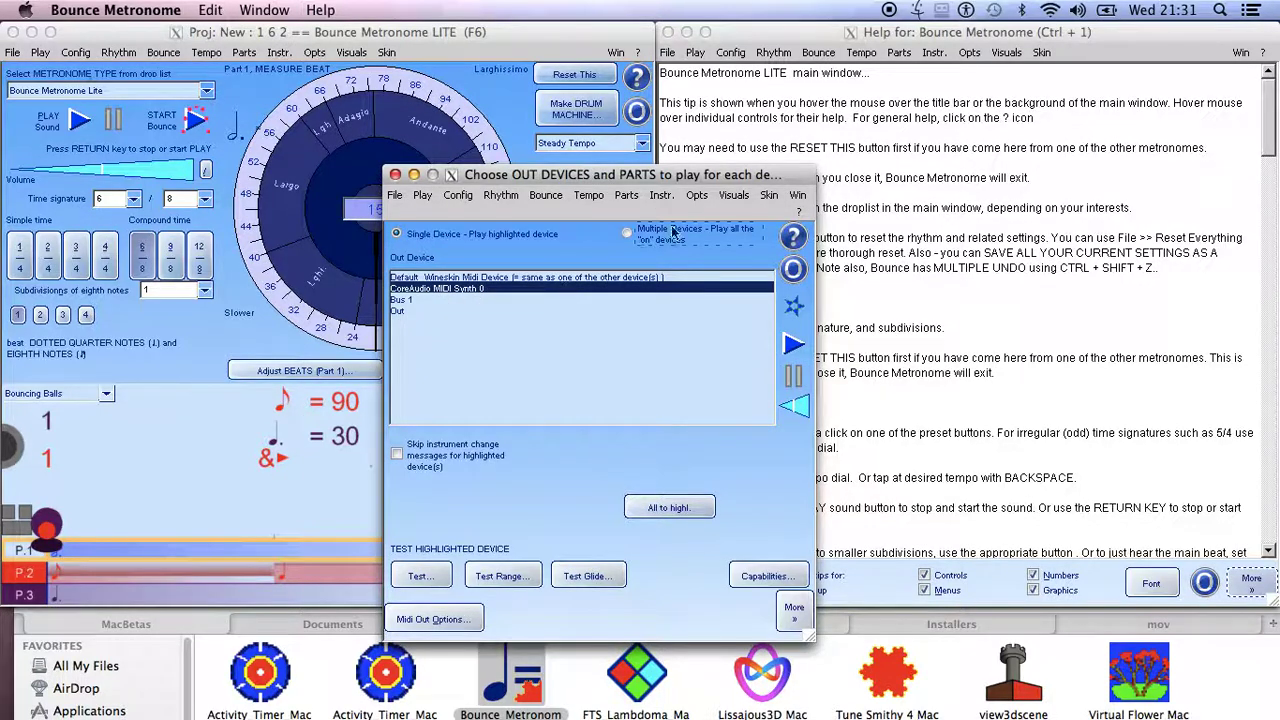
left_click_drag(602, 185, 574, 193)
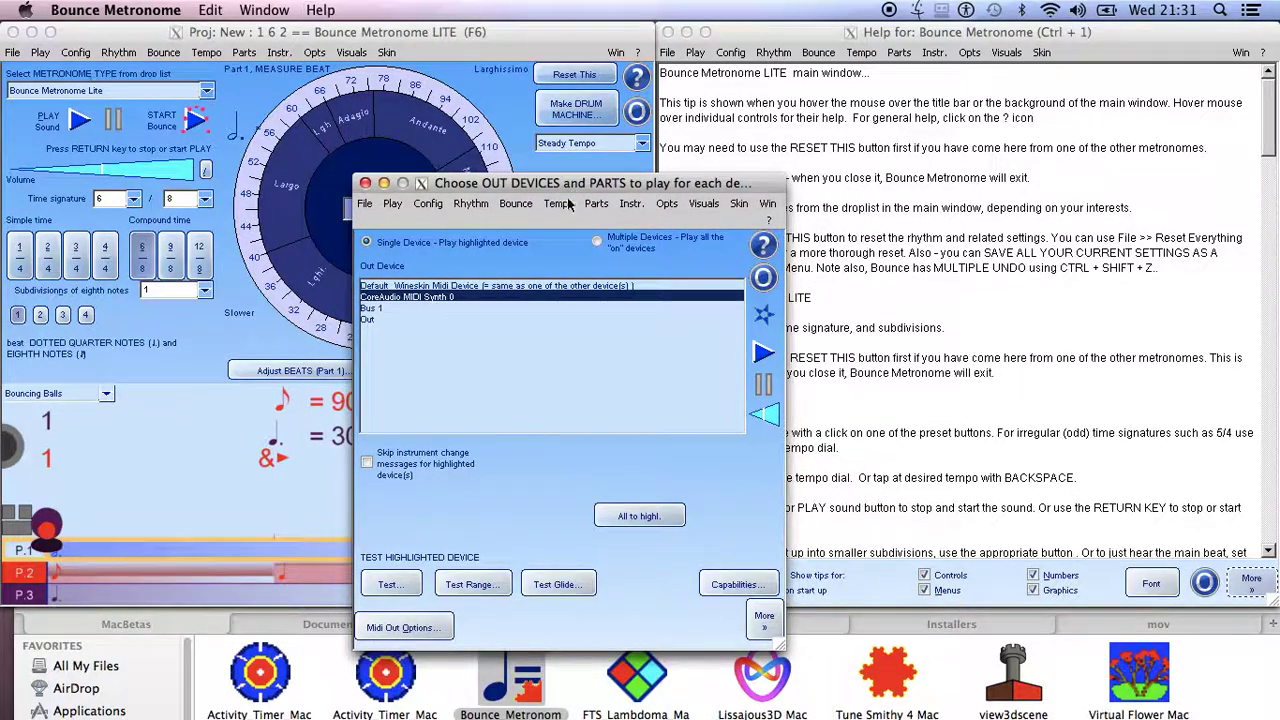
left_click(367, 320)
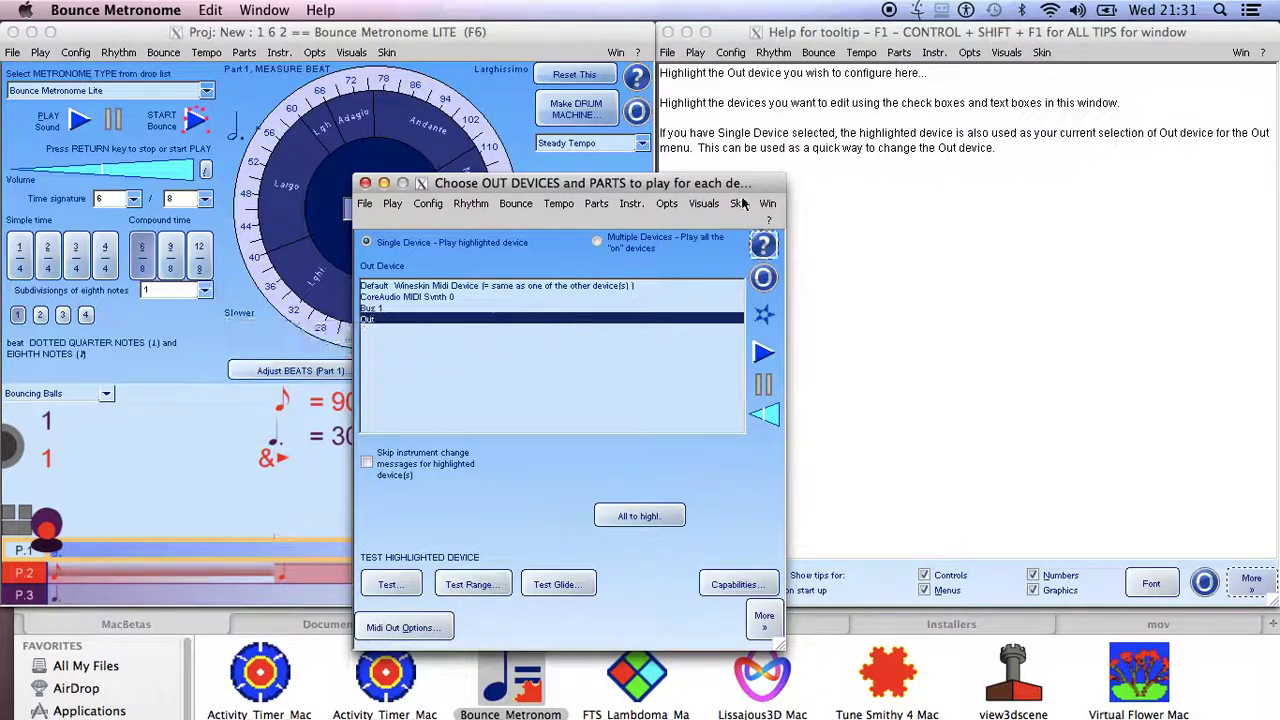
left_click_drag(543, 185, 558, 209)
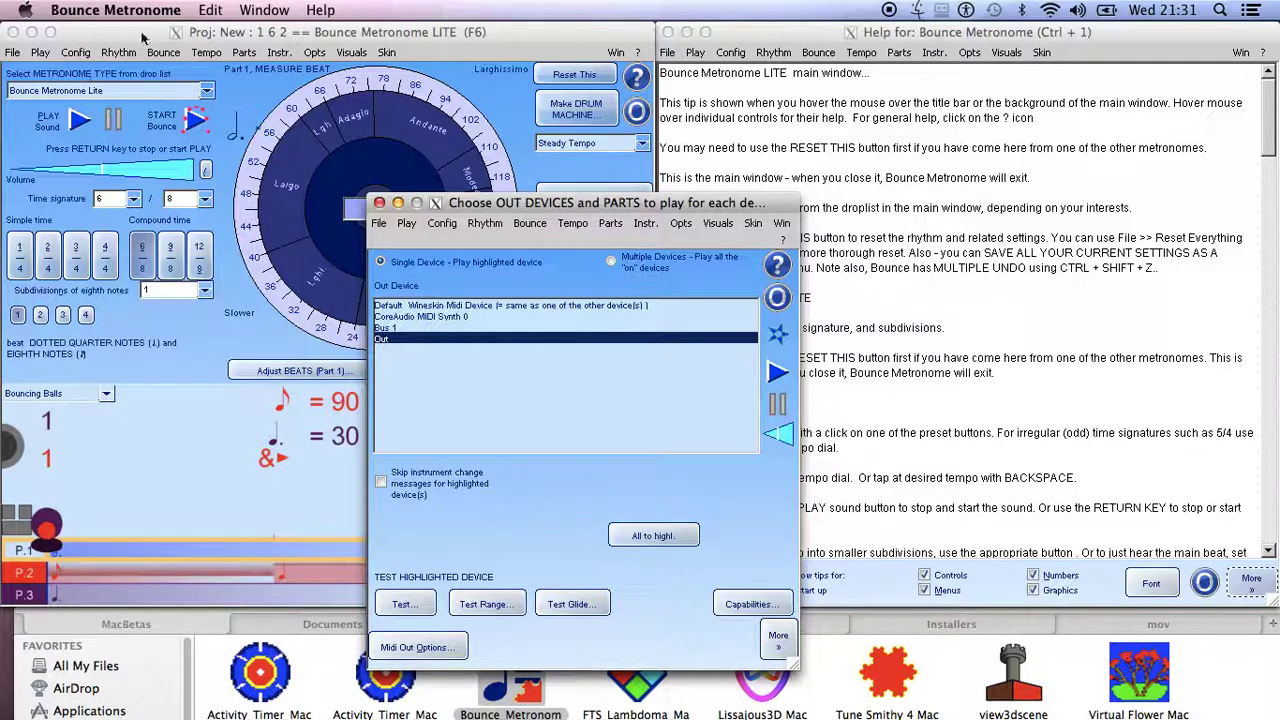
Open the Config > In Devices chooser and position it mid-screen.
left_click(66, 58)
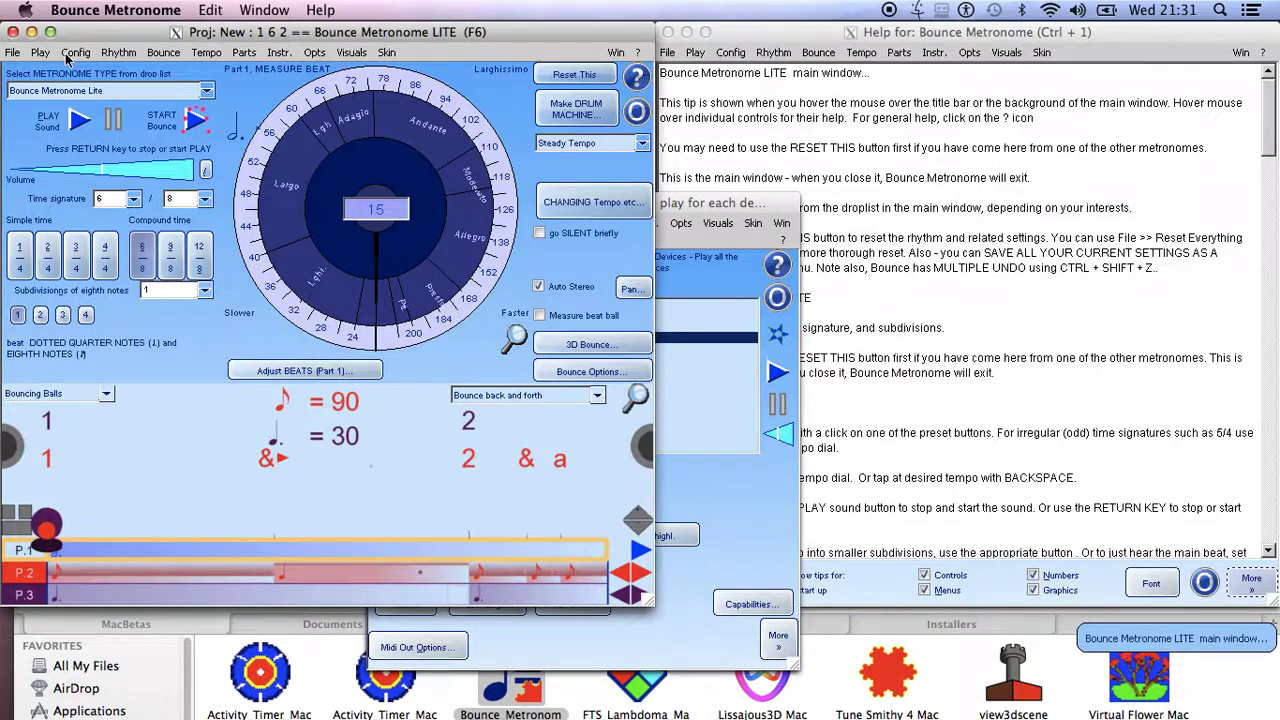
left_click(68, 54)
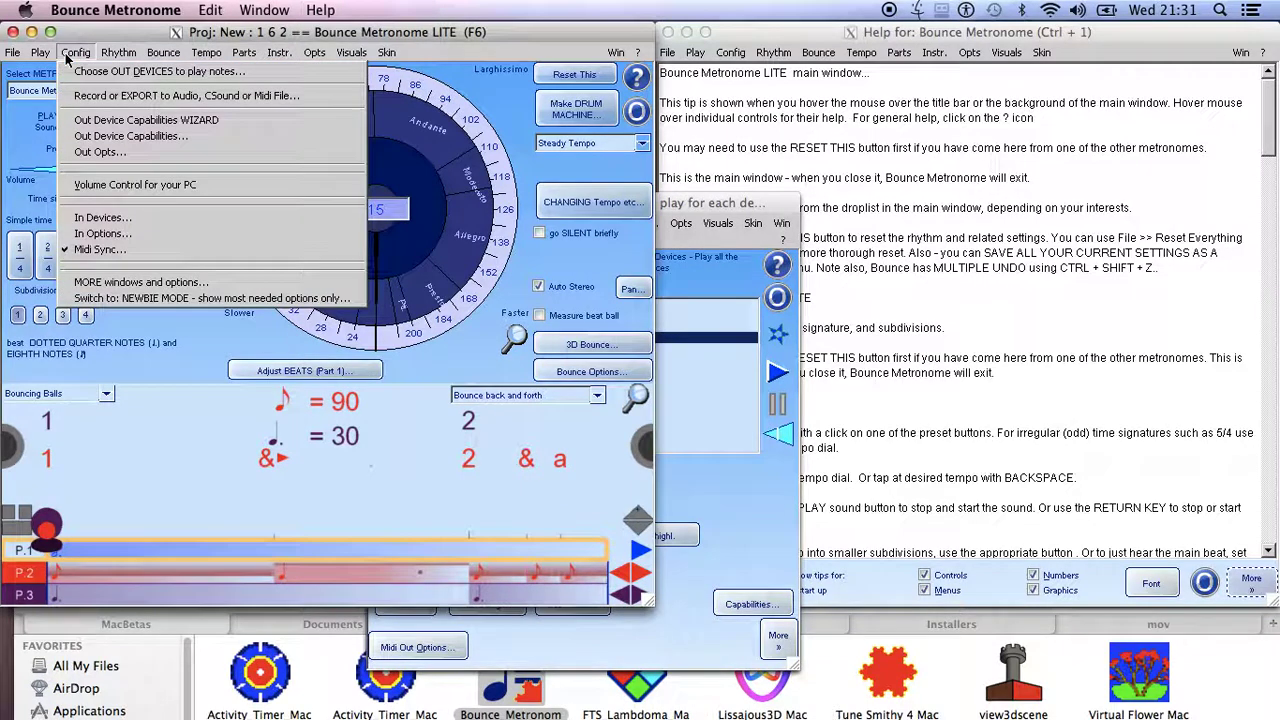
left_click(96, 217)
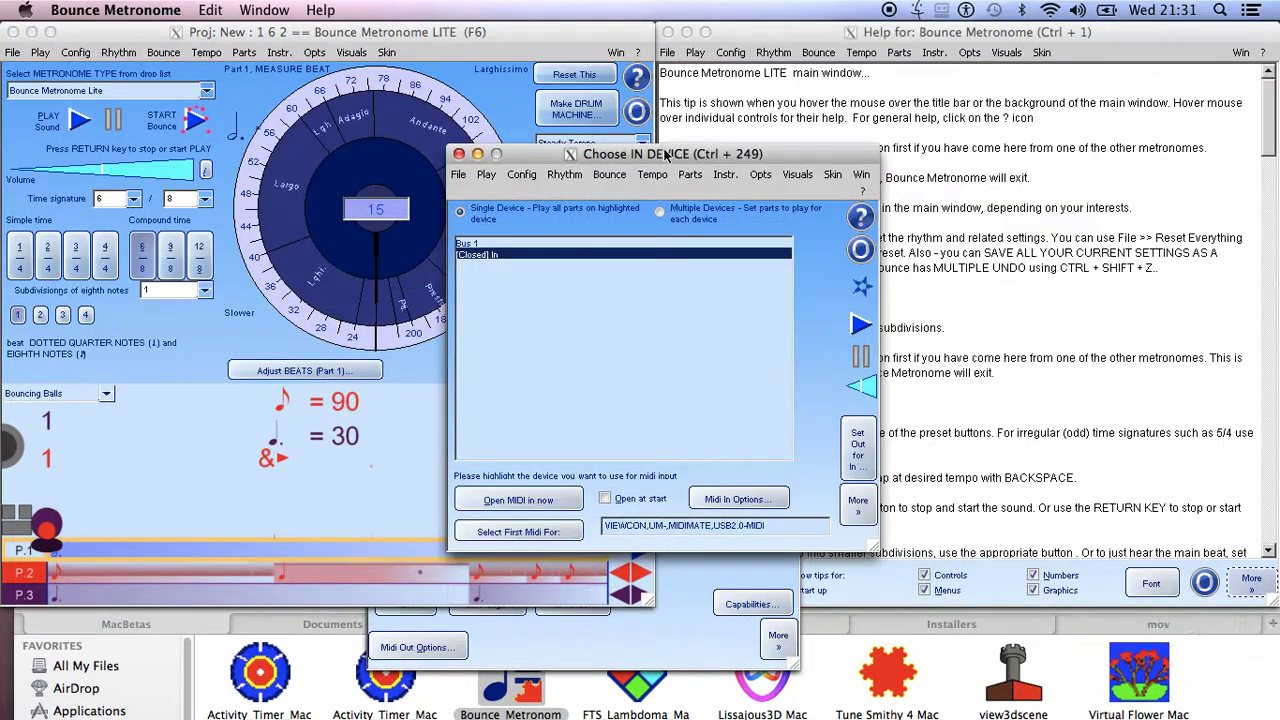
left_click_drag(617, 160, 1088, 162)
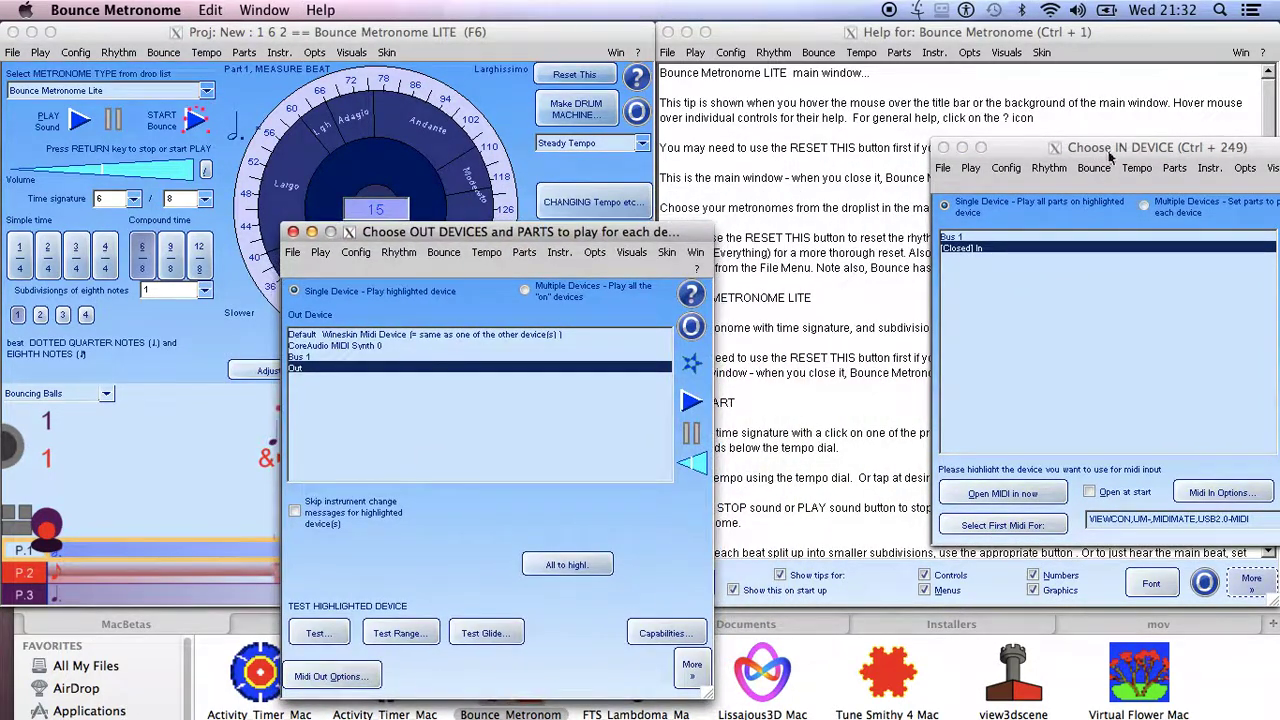
left_click_drag(1110, 155, 909, 243)
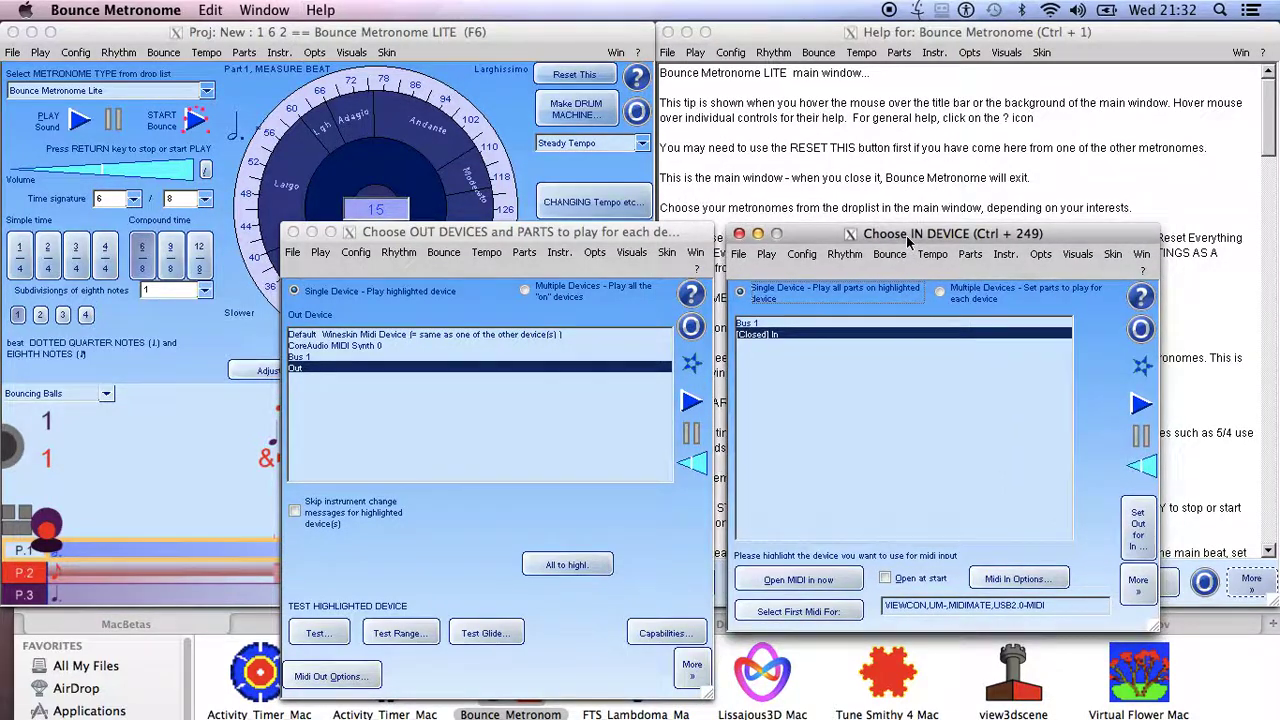
Choose Bus 1 as both the MIDI input and MIDI output device.
mouse_move(927, 360)
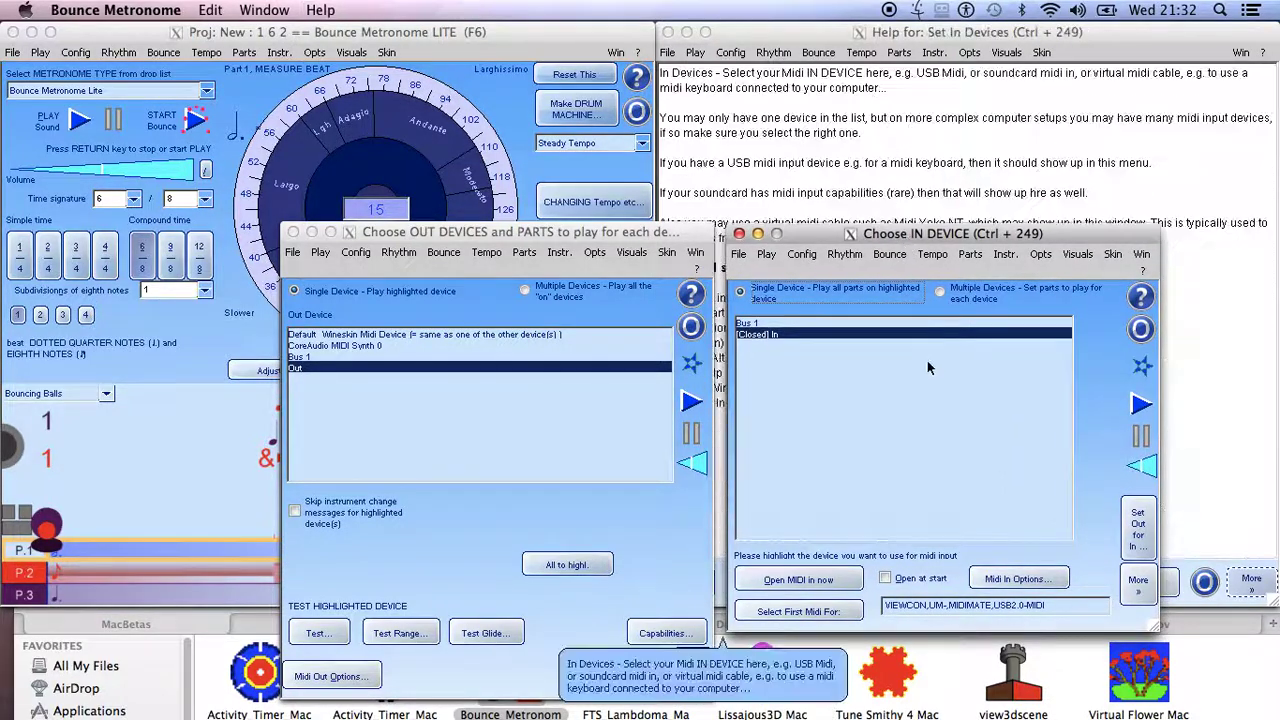
left_click(755, 324)
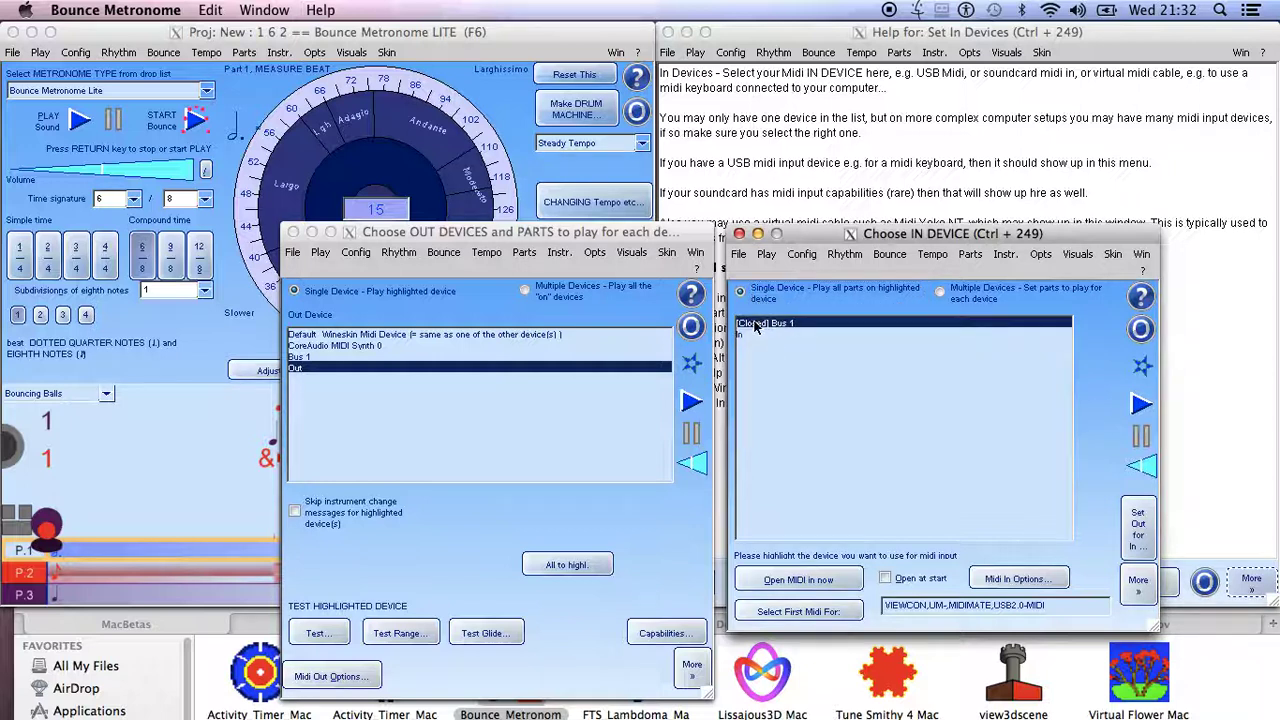
left_click(302, 368)
left_click(302, 357)
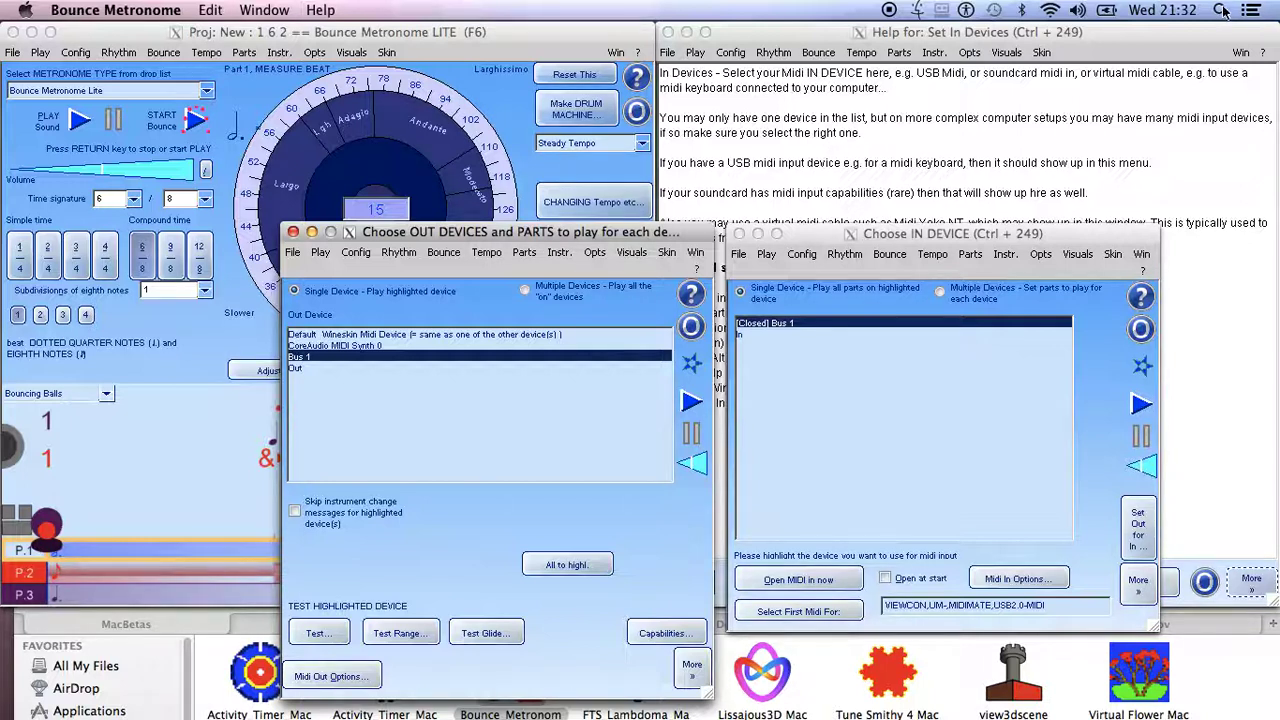
Launch Audio MIDI Setup via a Spotlight search for 'aud' and show the MIDI Studio window.
left_click(1222, 10)
type("aud")
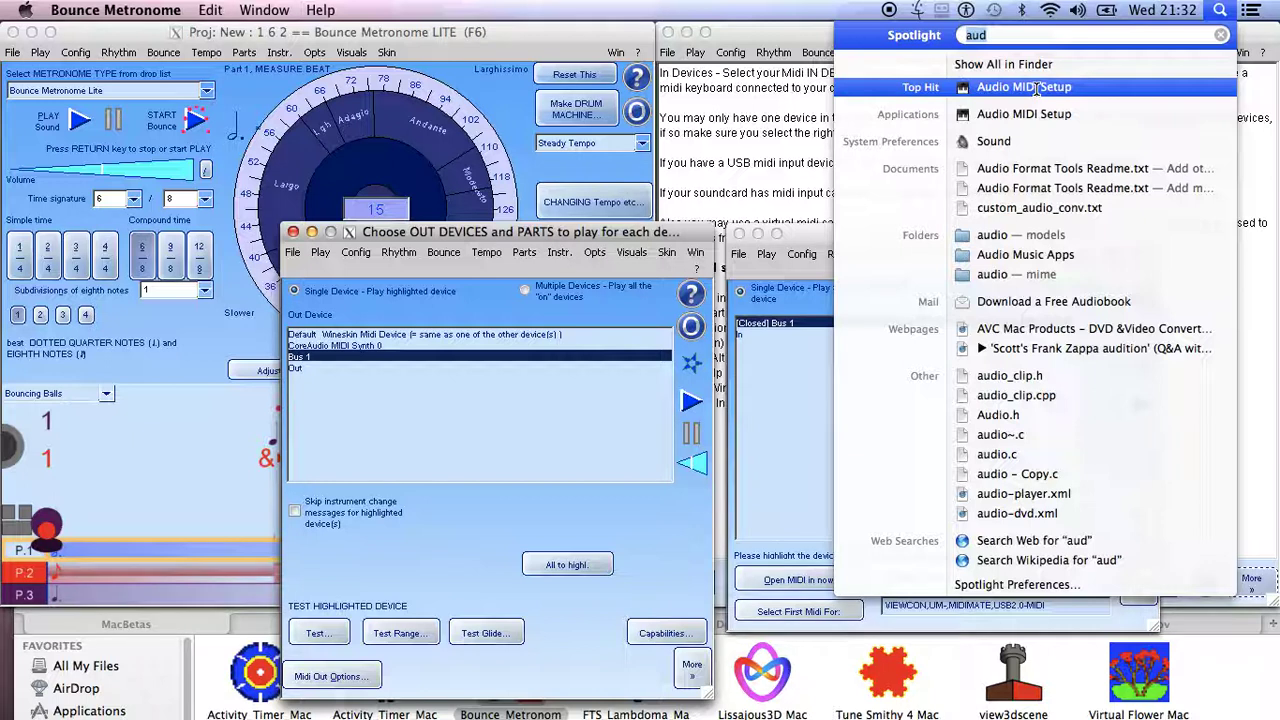
left_click(1035, 88)
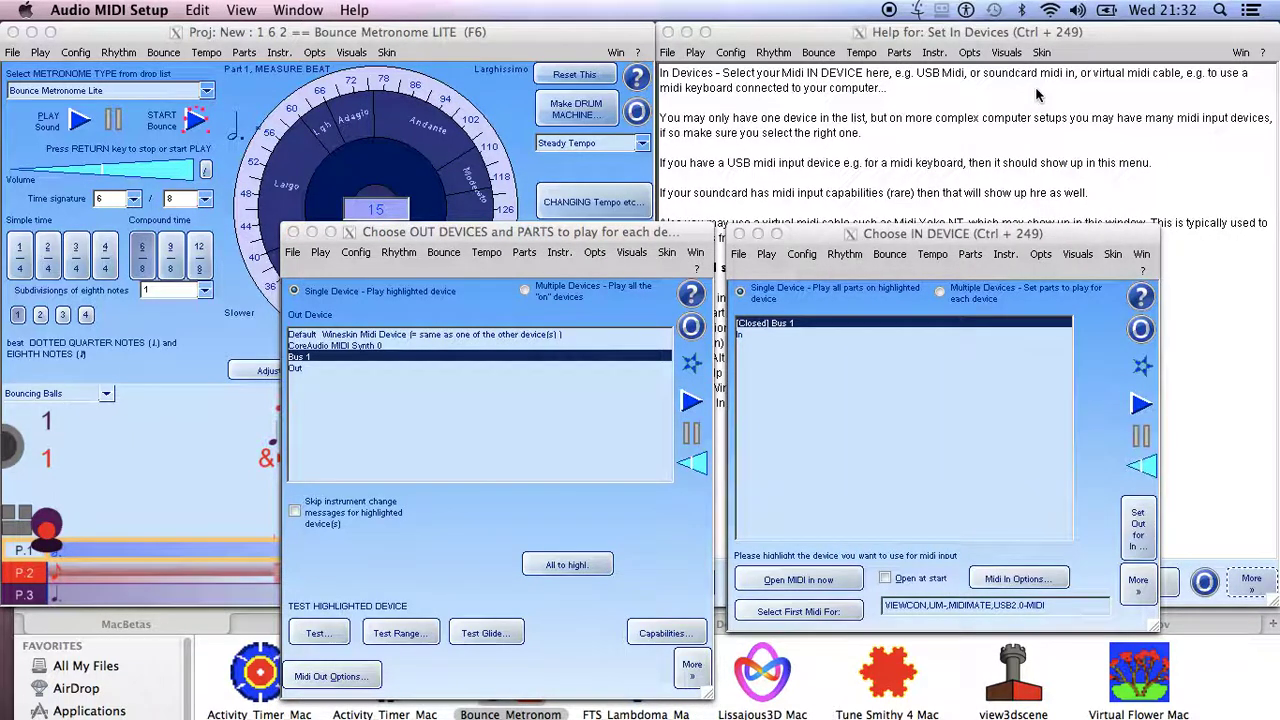
left_click(302, 11)
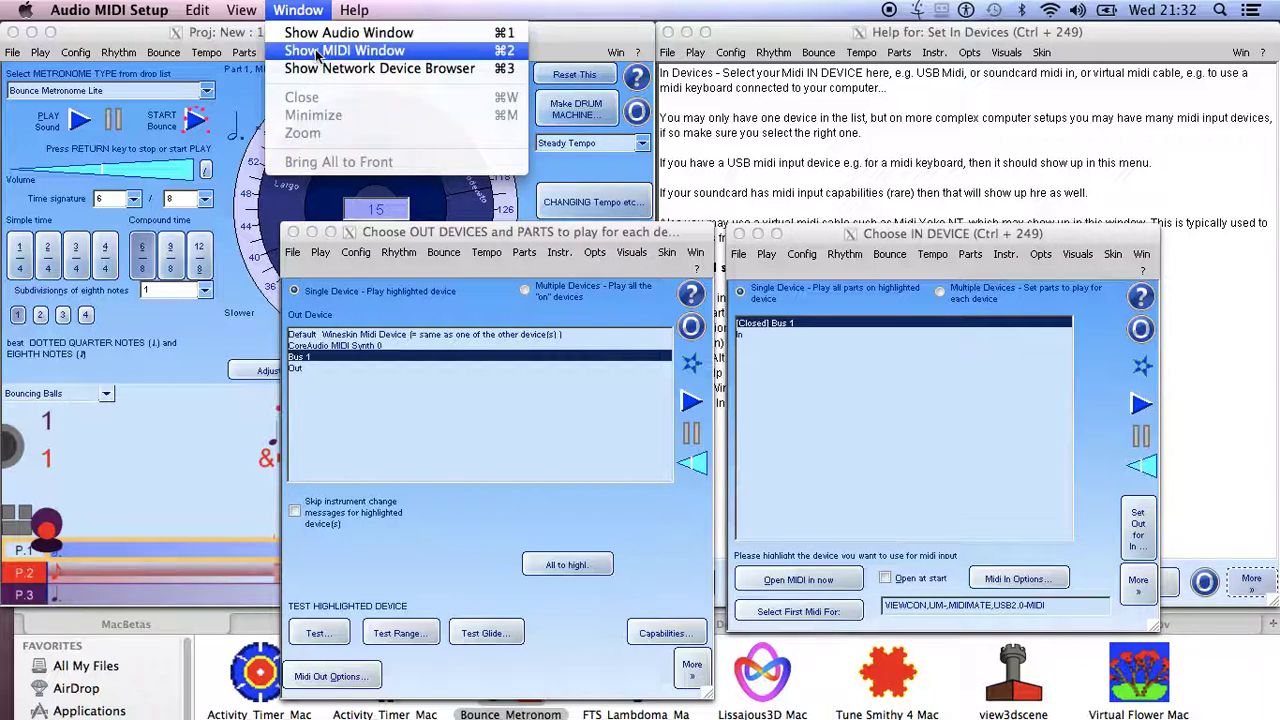
left_click(316, 52)
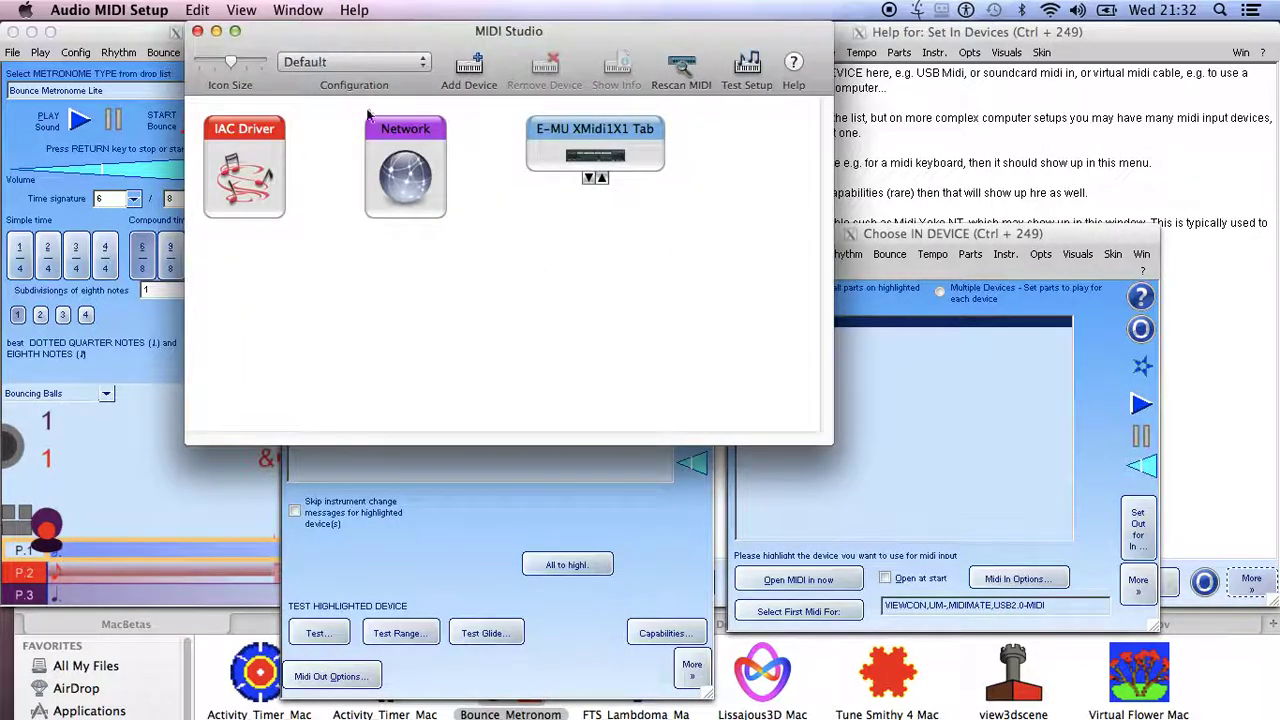
Open the IAC Driver's properties and inspect its single Bus 1 port.
double_click(229, 160)
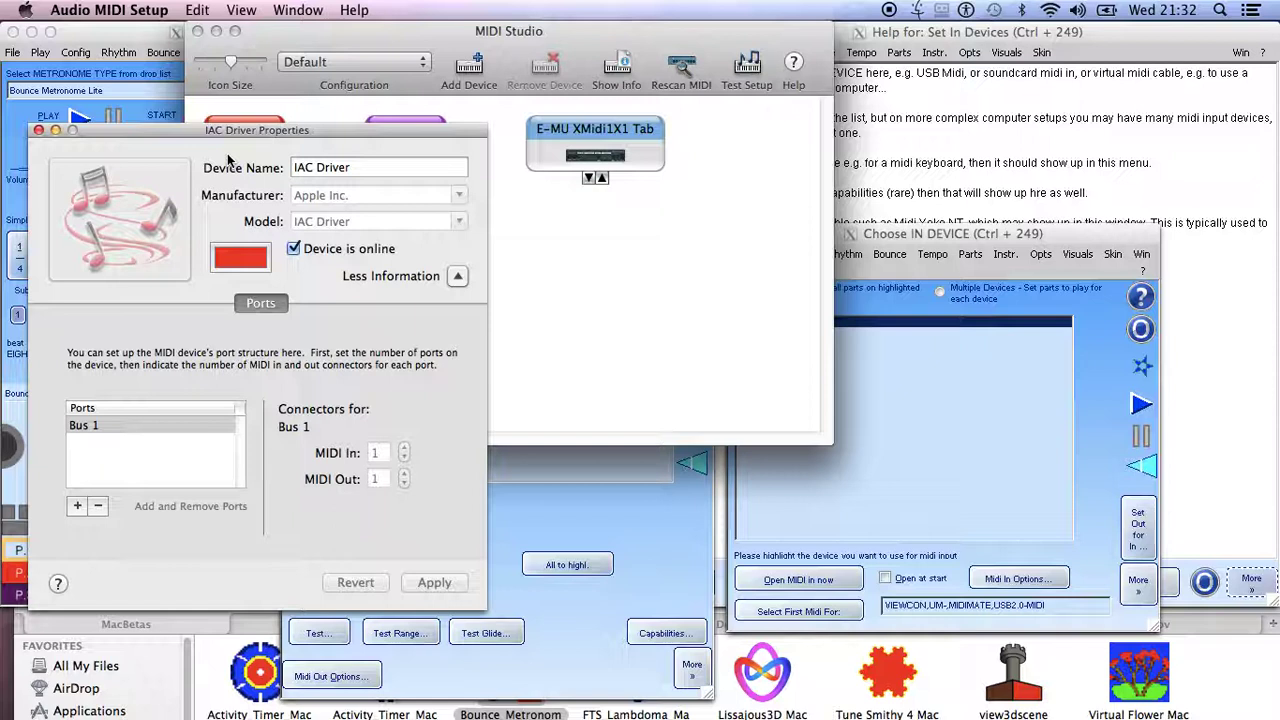
left_click_drag(247, 132, 872, 55)
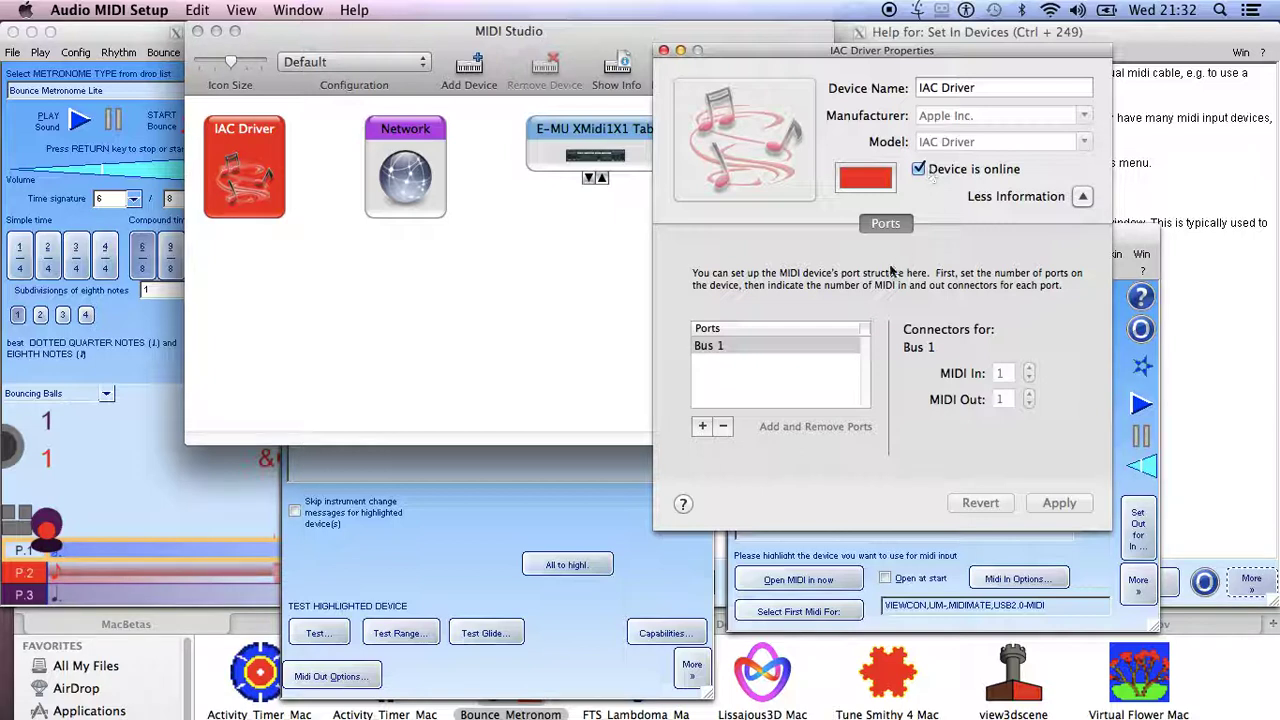
left_click(724, 346)
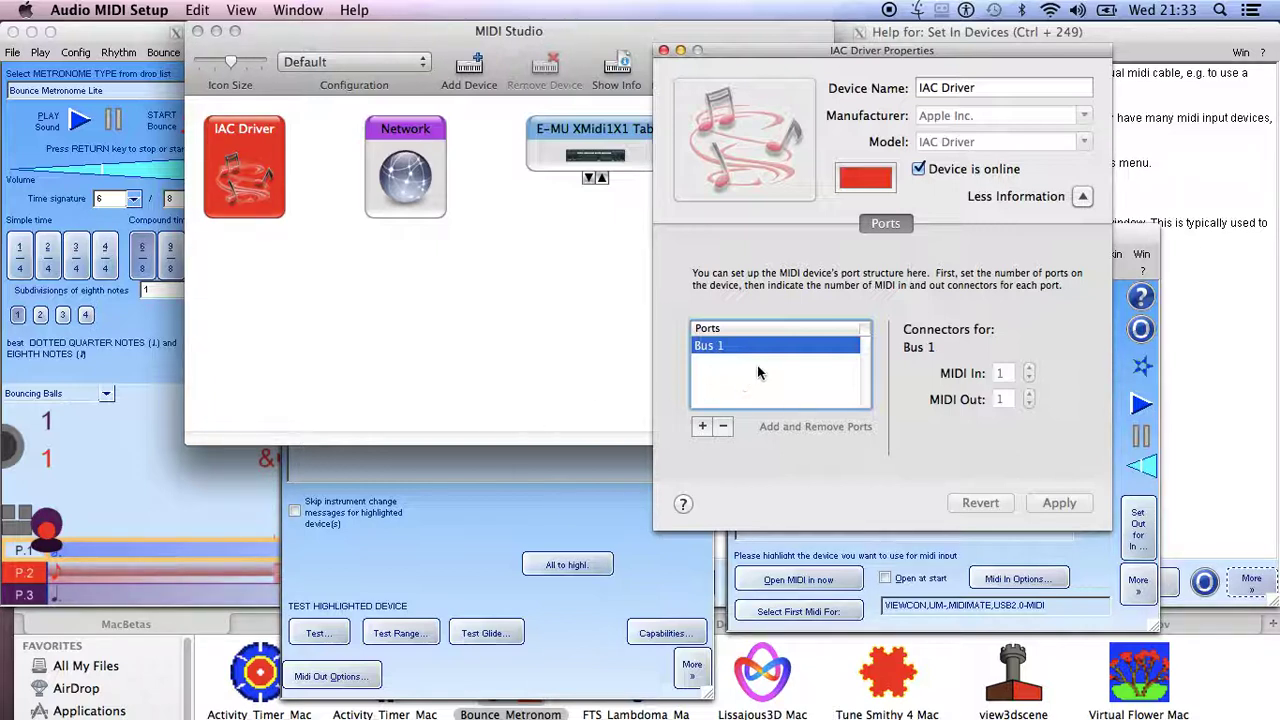
left_click_drag(860, 50, 816, 35)
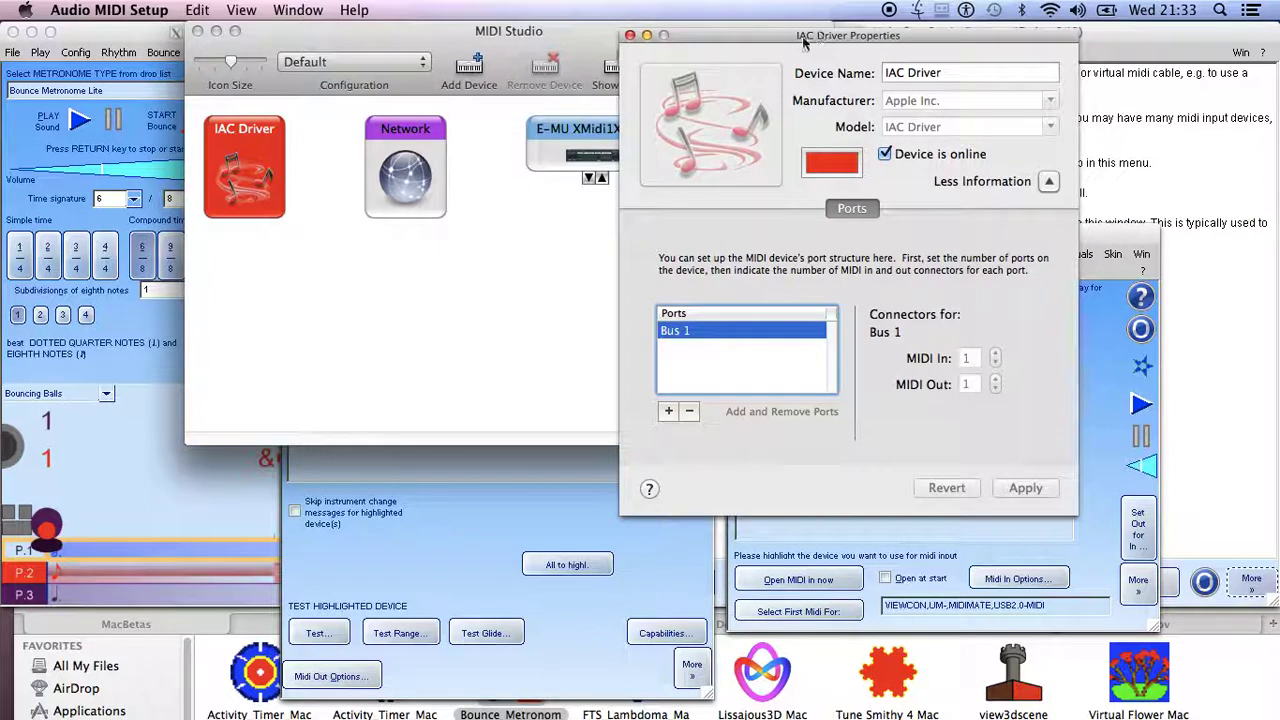
Close the IAC Driver properties and rearrange the MIDI Studio and output device windows.
left_click(629, 35)
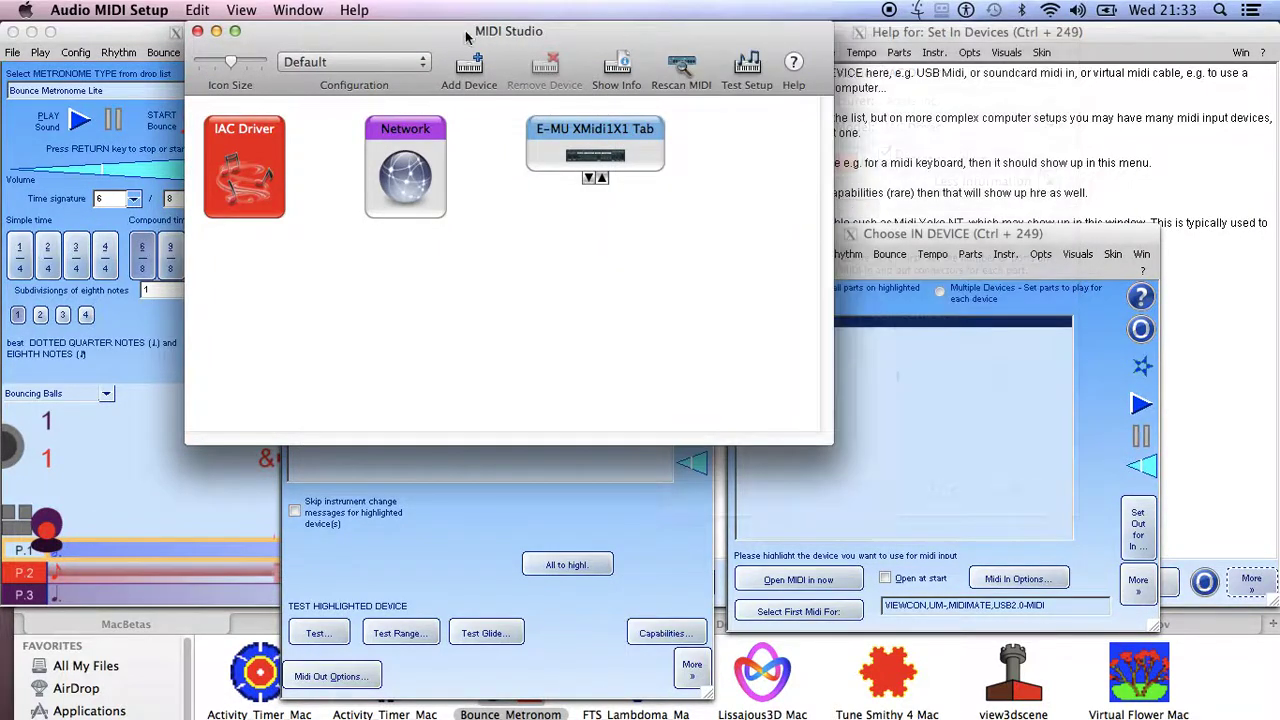
left_click_drag(393, 40, 947, 94)
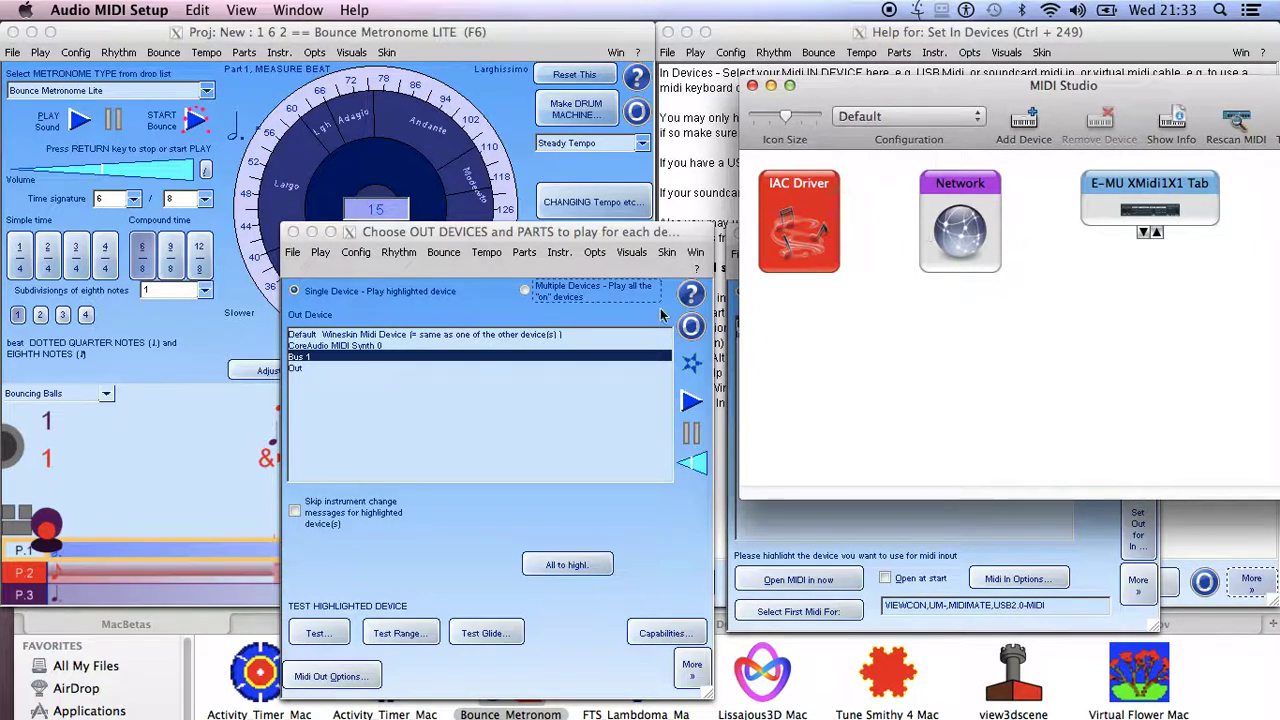
left_click_drag(427, 233, 413, 182)
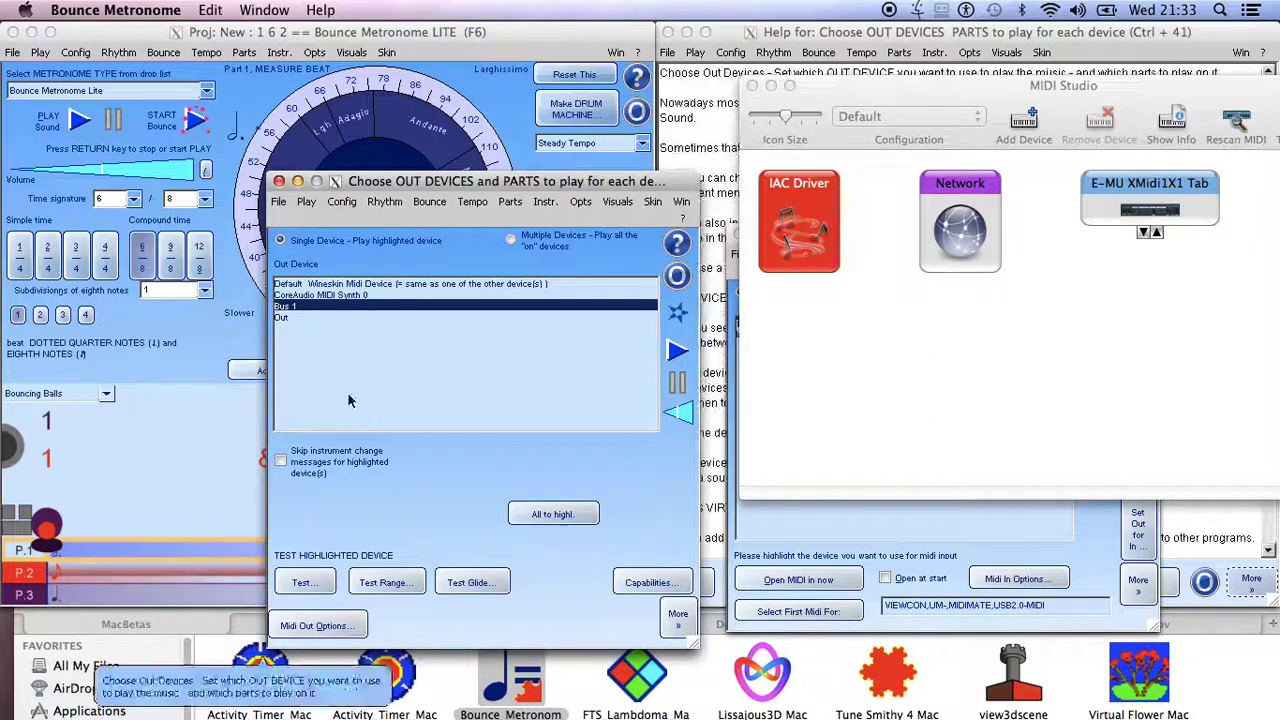
Add two ports, IAC Bus 2 and IAC Bus 3, to the IAC Driver.
double_click(826, 205)
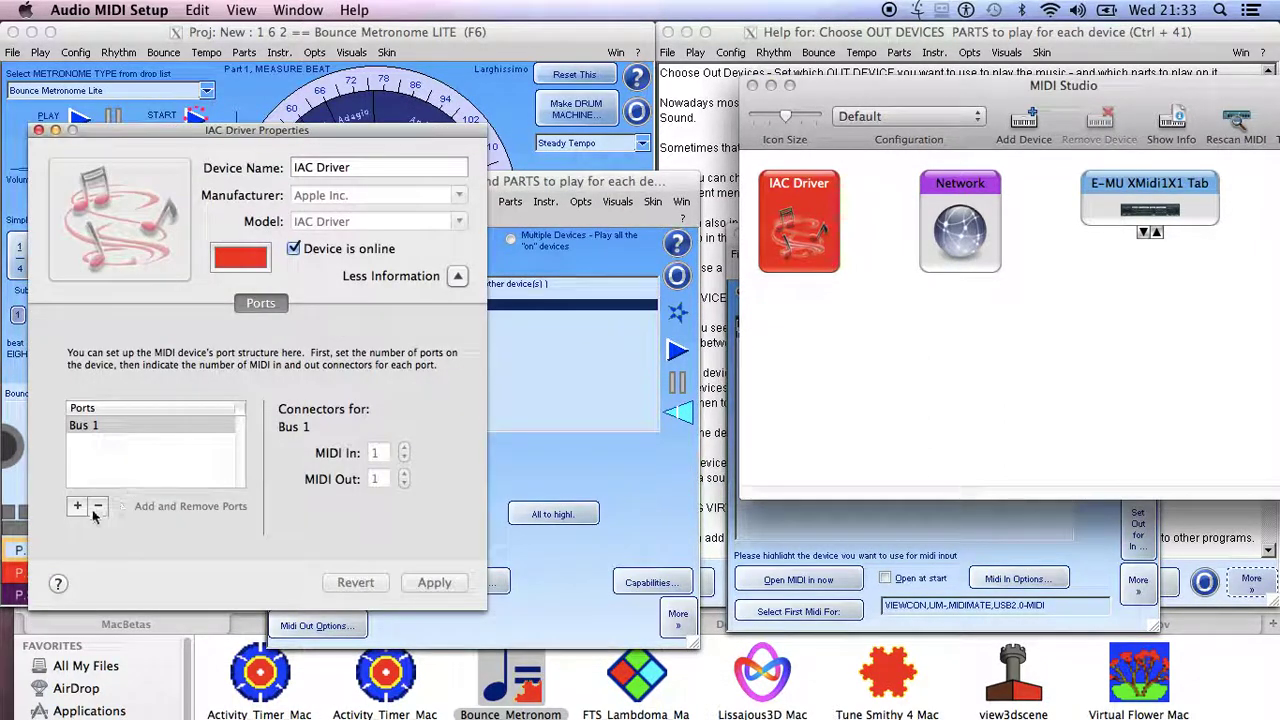
left_click(77, 507)
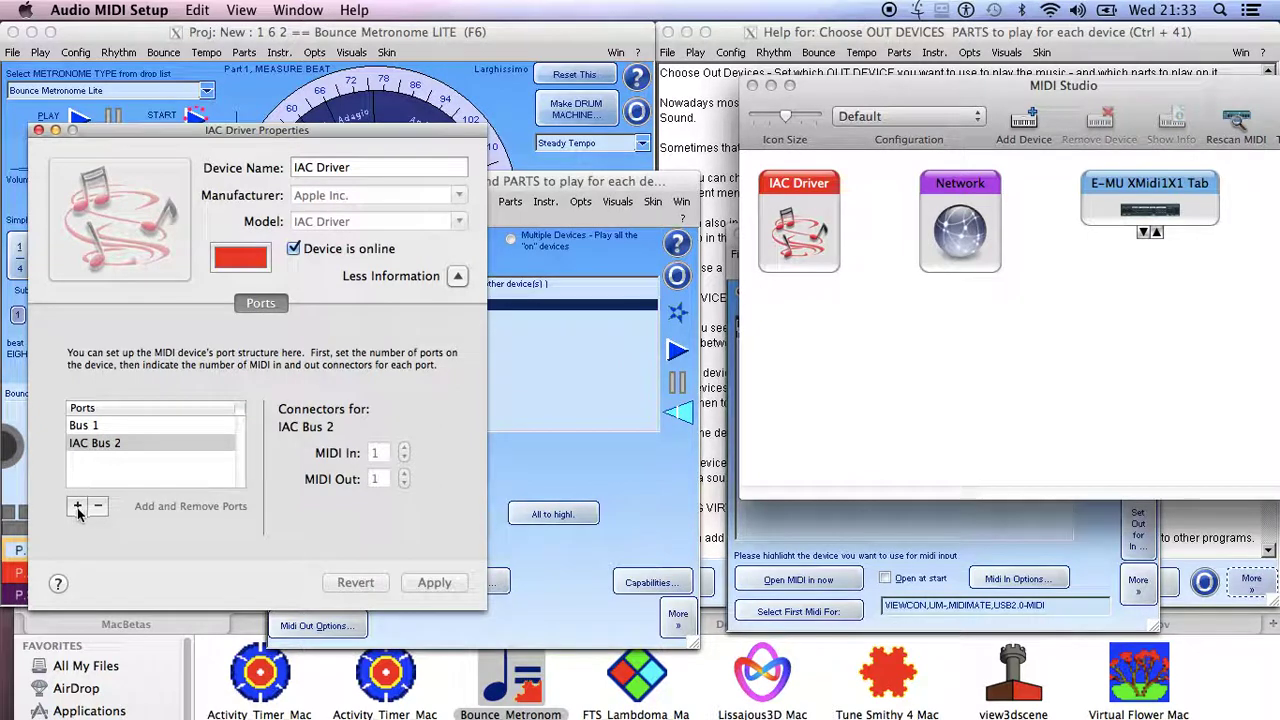
left_click(77, 507)
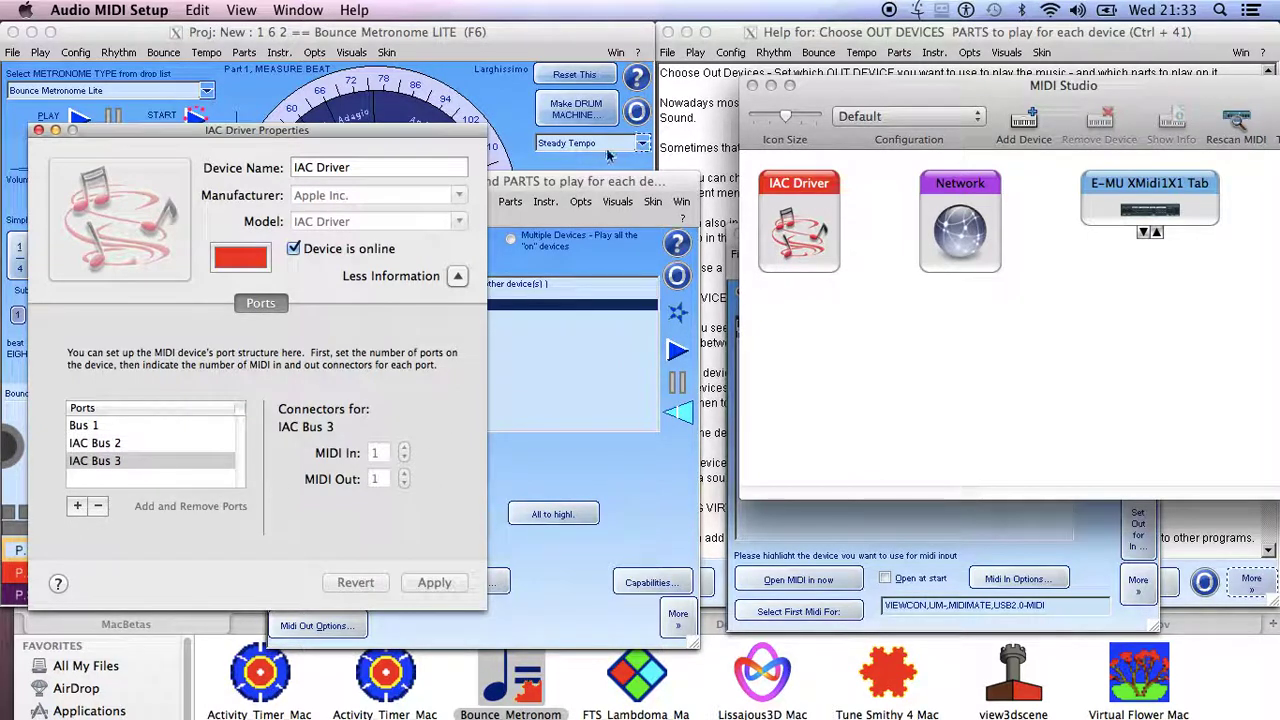
left_click(535, 183)
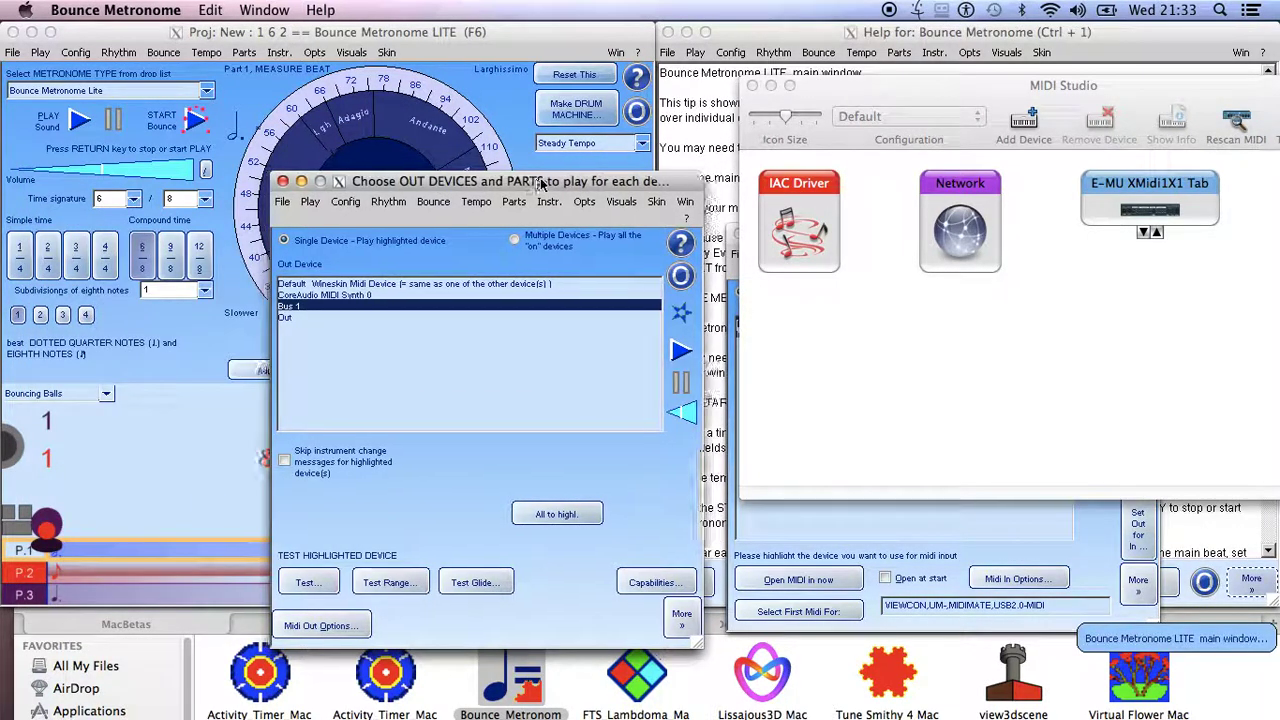
Show the More » output options, then quit Bounce Metronome by closing its main window.
left_click_drag(537, 183, 776, 141)
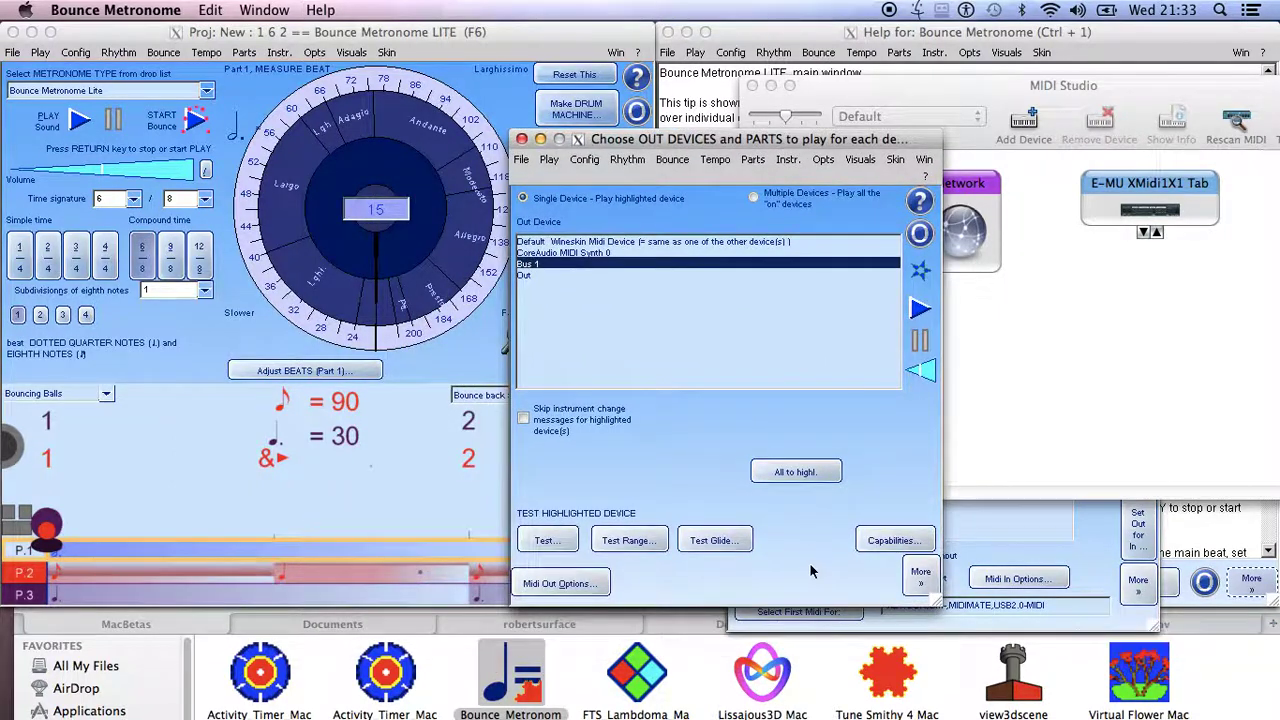
left_click(920, 578)
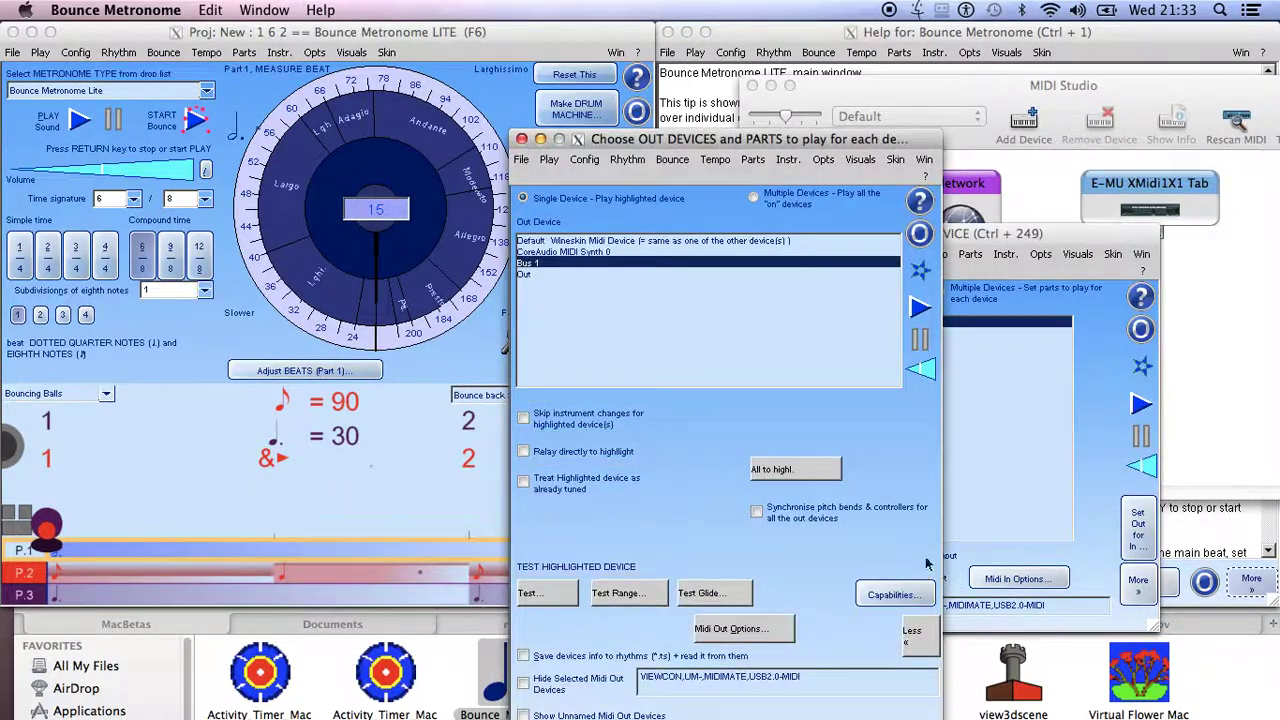
left_click(13, 32)
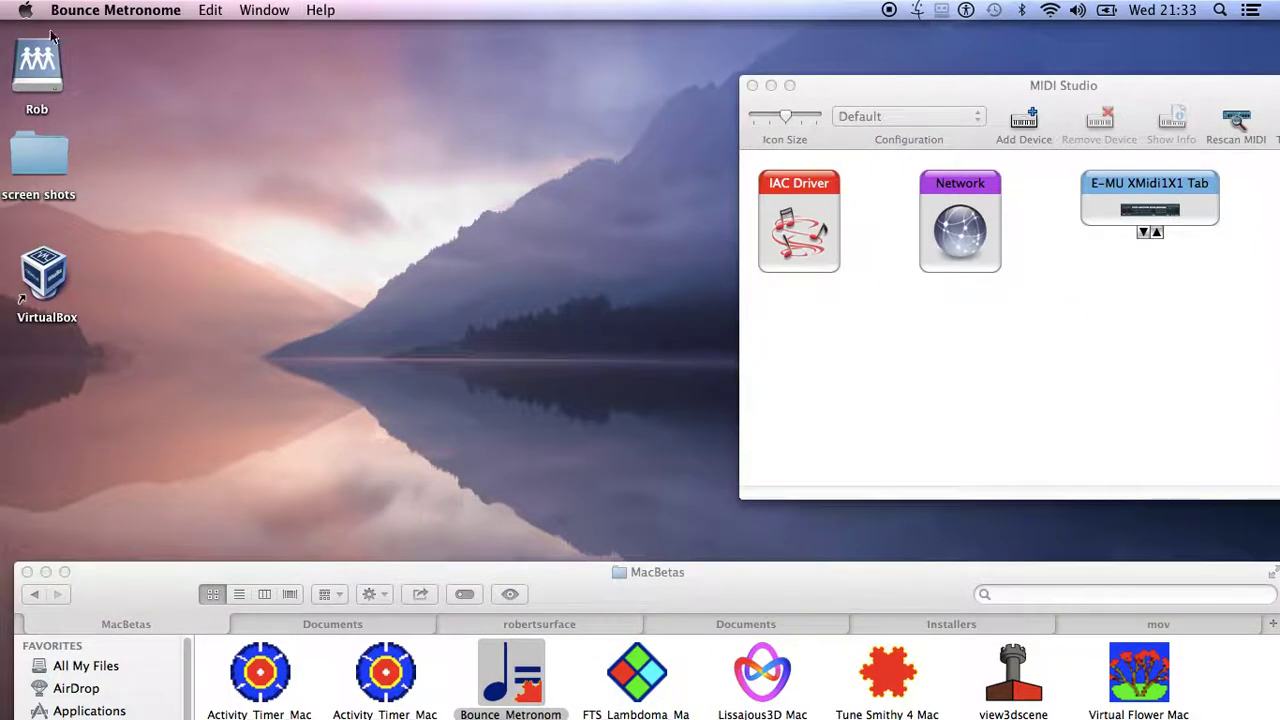
Relaunch Bounce_Metronome from the MacBetas Finder window.
left_click_drag(598, 587, 598, 530)
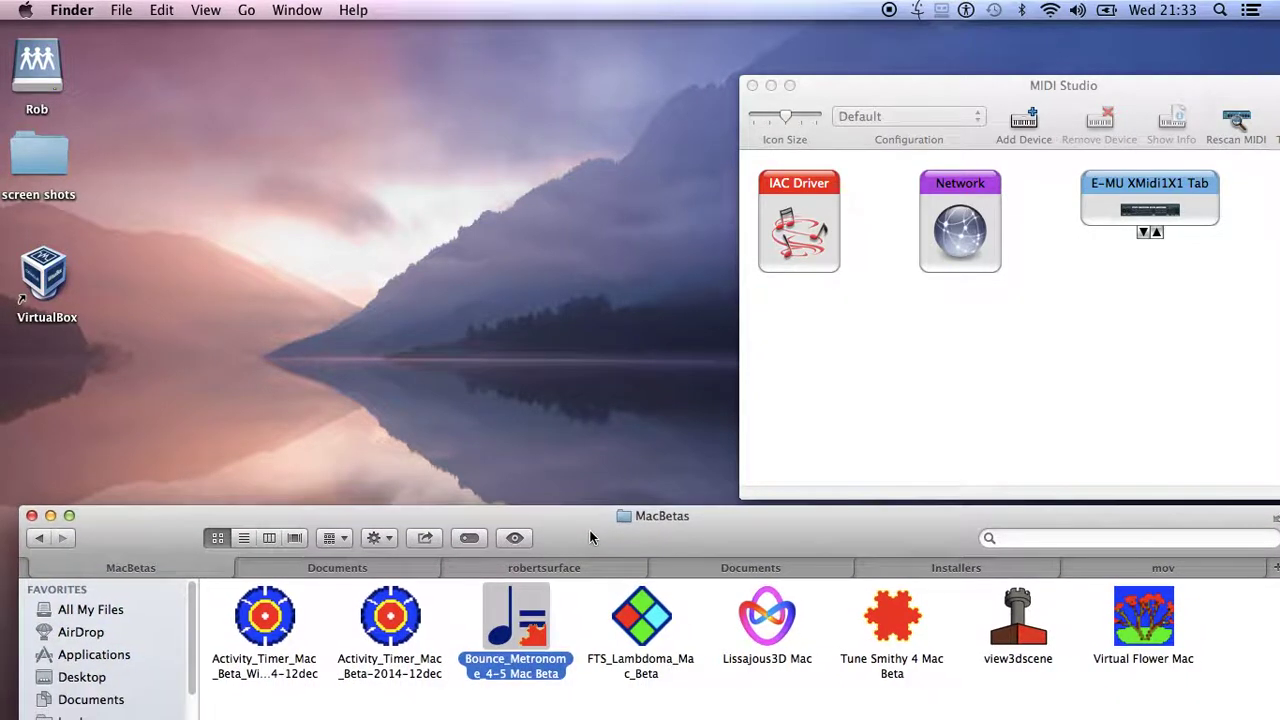
double_click(516, 627)
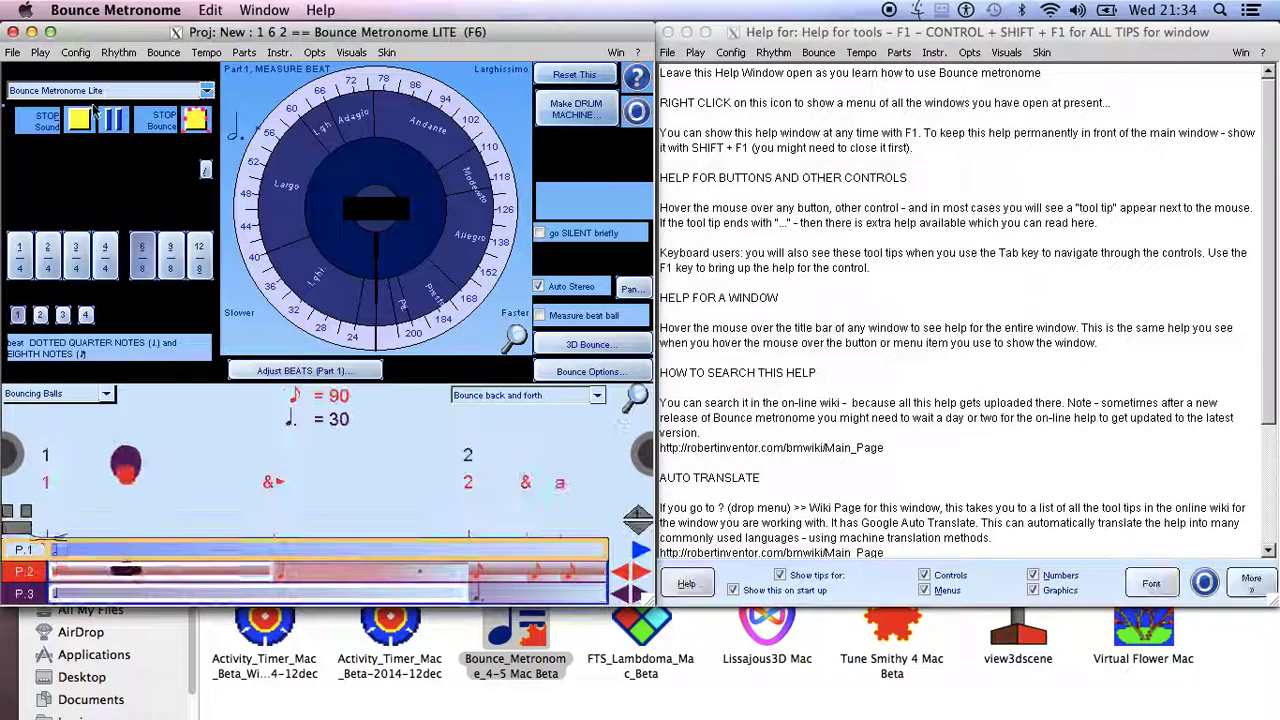
Reopen Choose OUT DEVICES and select the newly listed IAC Bus 3 as the output device.
left_click(88, 118)
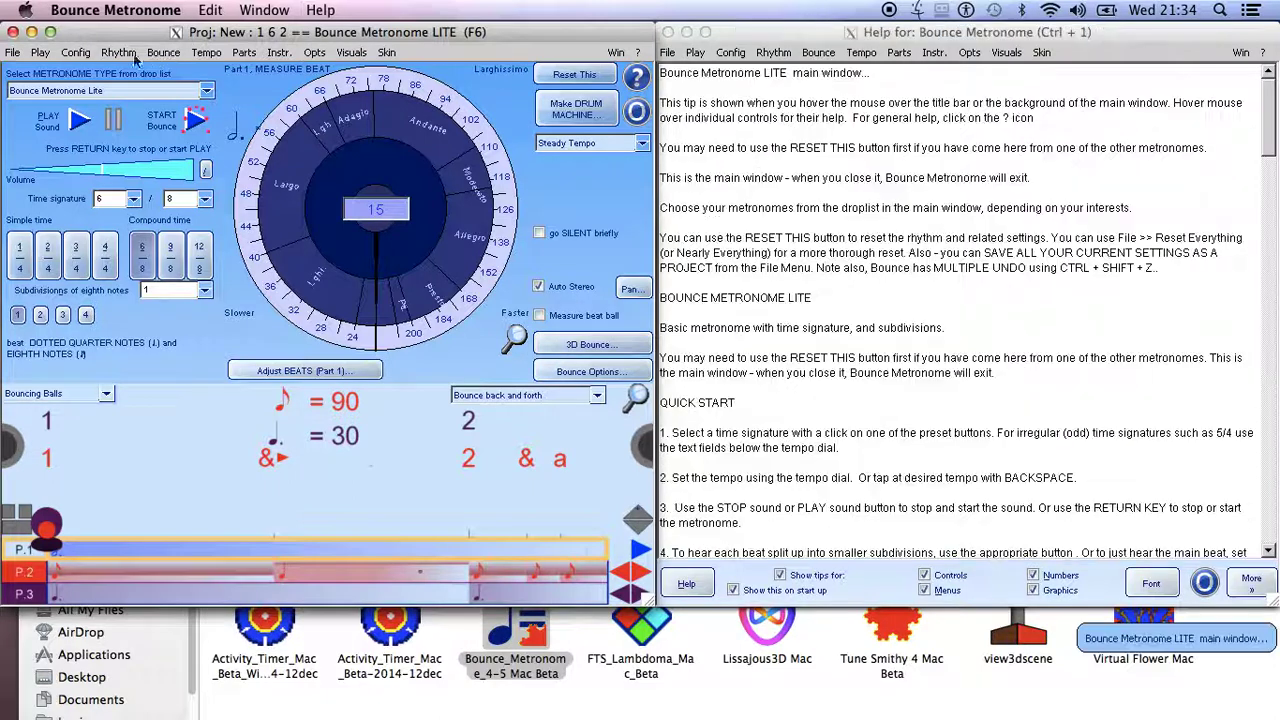
left_click(75, 52)
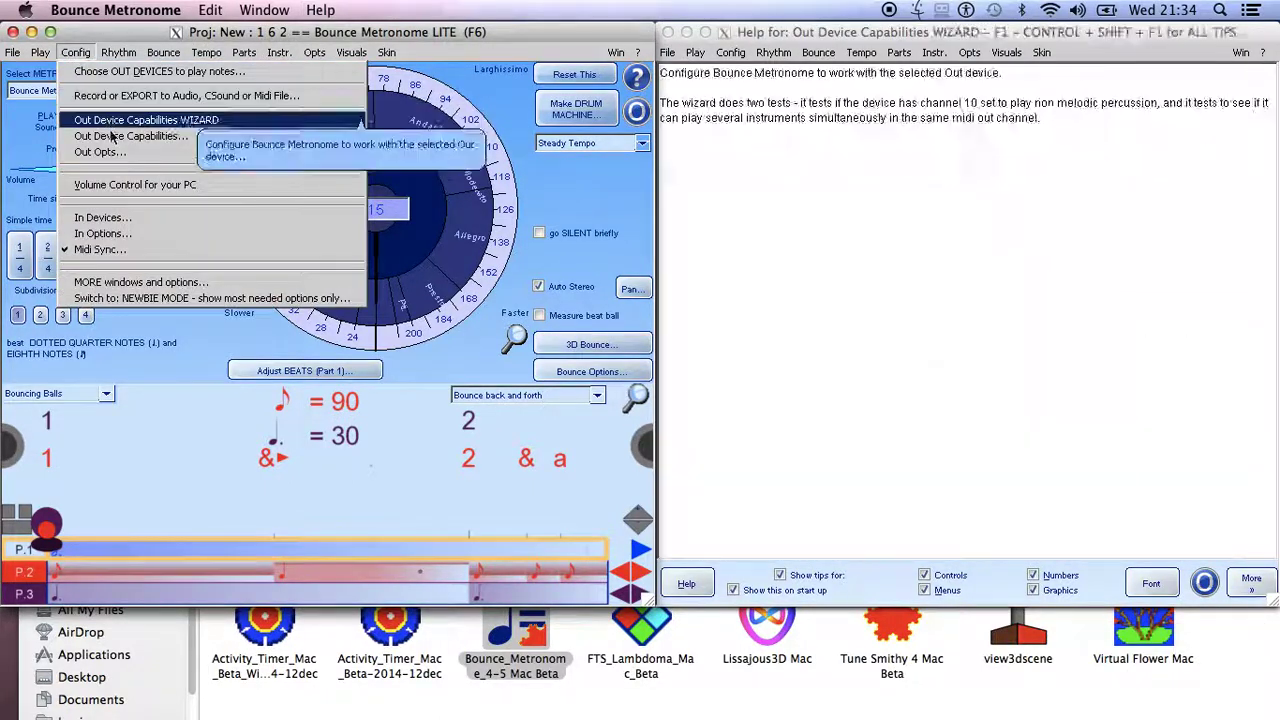
left_click(118, 72)
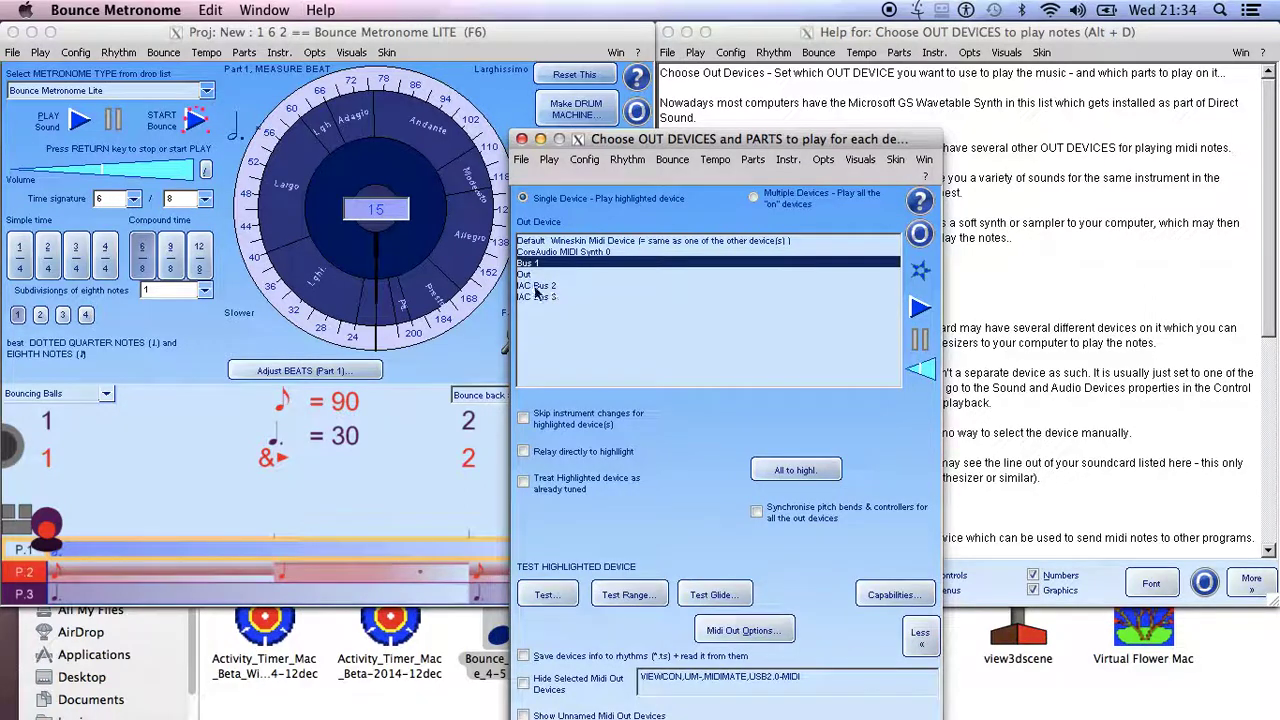
left_click(540, 298)
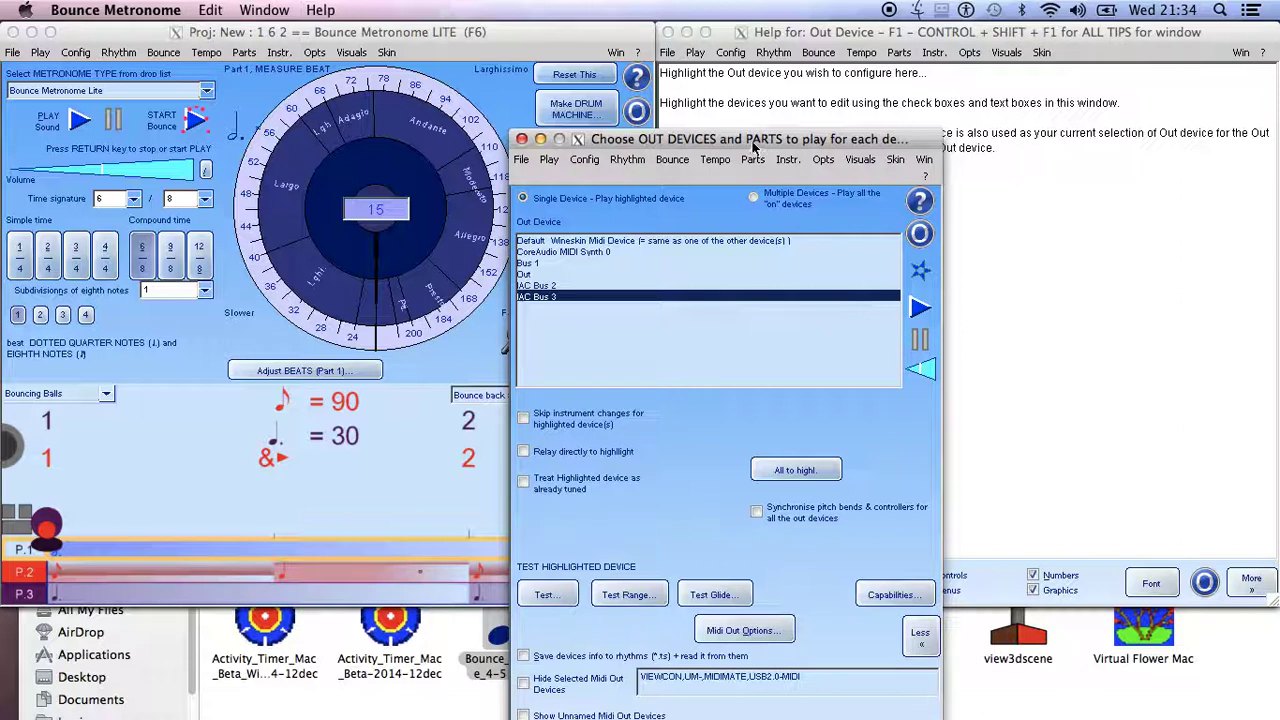
left_click_drag(727, 145, 730, 92)
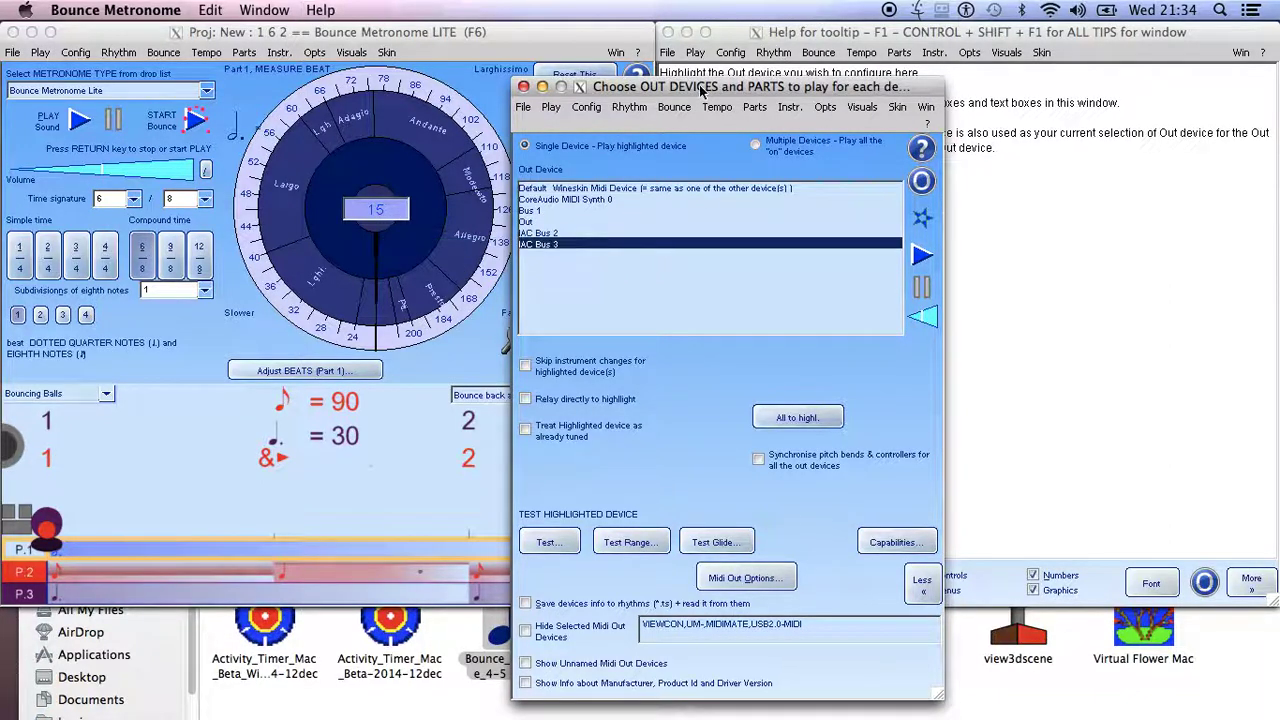
left_click_drag(664, 88, 827, 67)
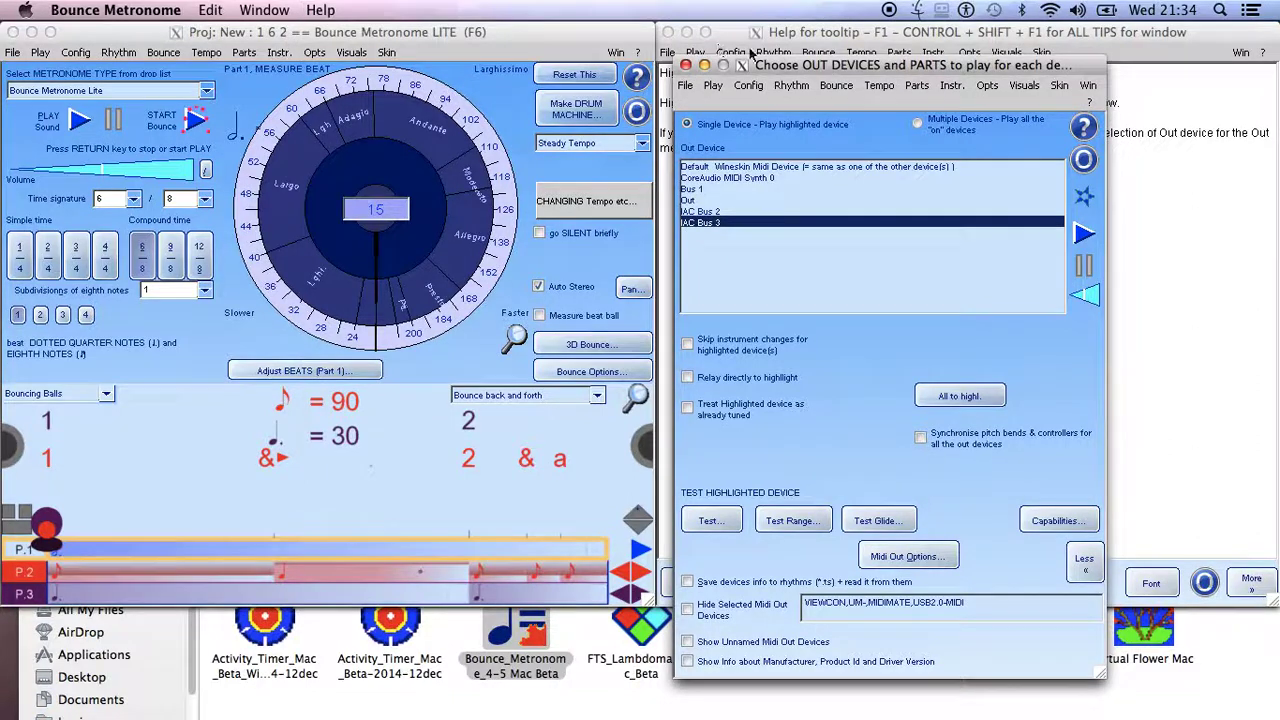